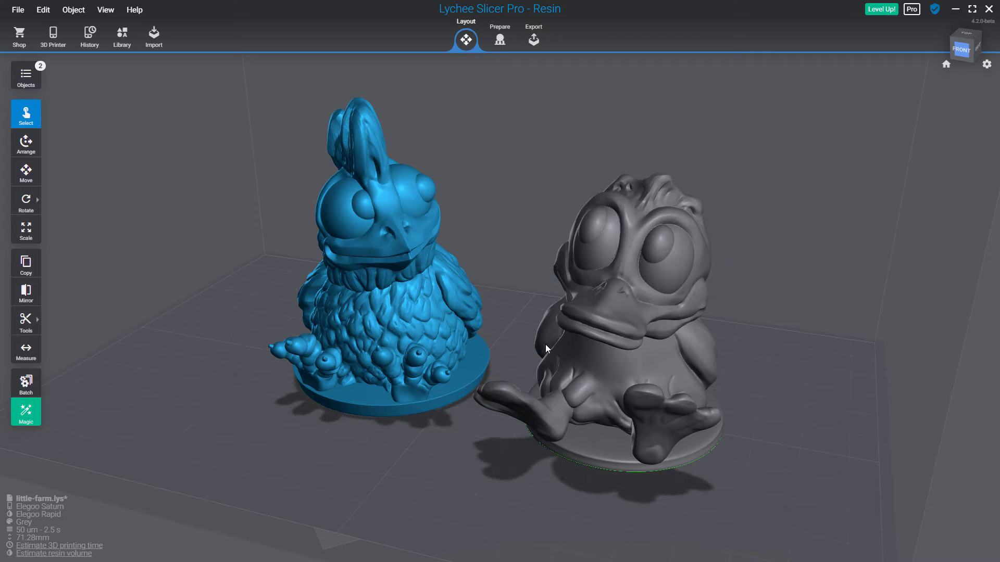
Select only the chicken model and show the Planar Cut, Split and Merge tools
{"action": "left_click", "coordinate": [595, 342], "text": "ctrl"}
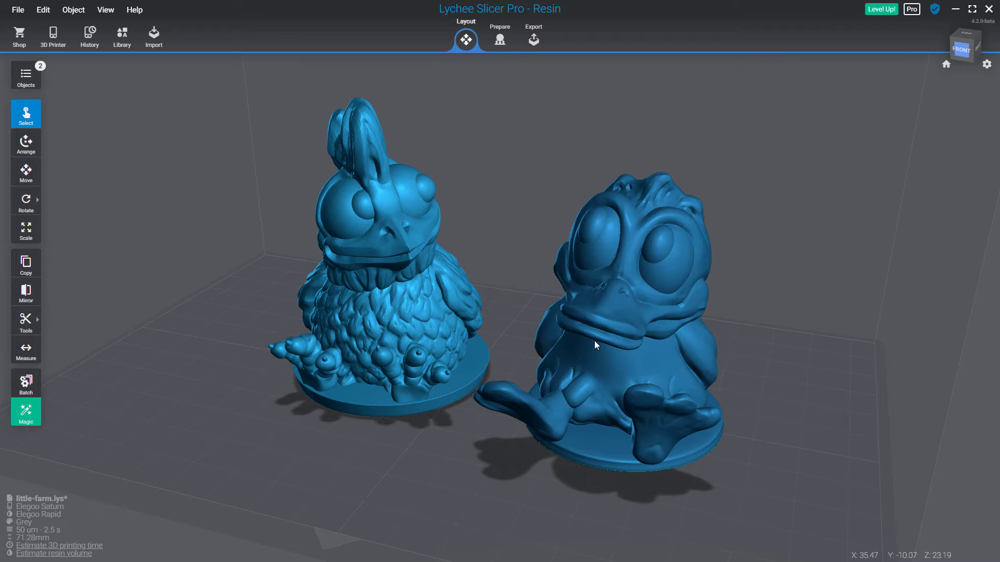
{"action": "left_click", "coordinate": [401, 276]}
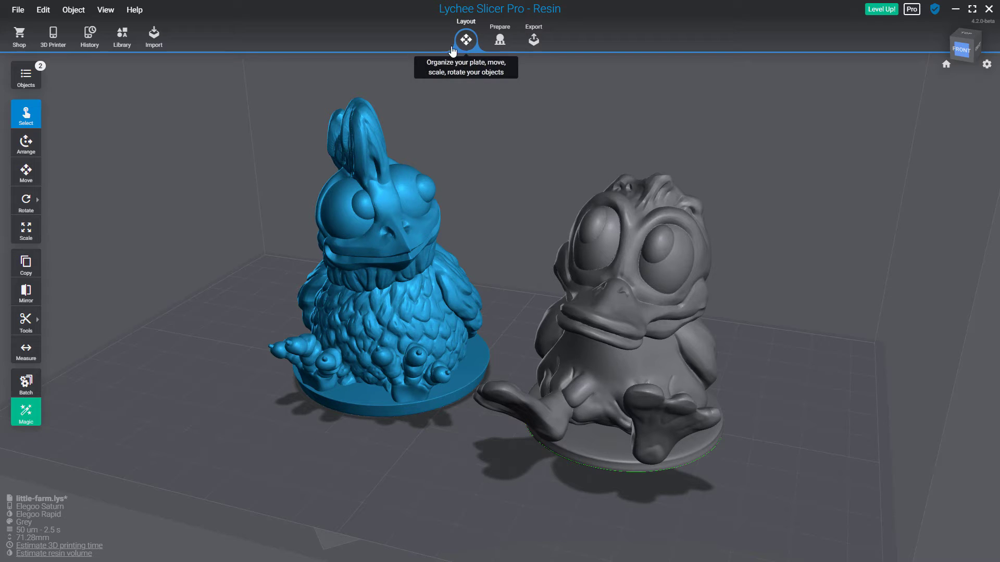
{"action": "mouse_move", "coordinate": [22, 325]}
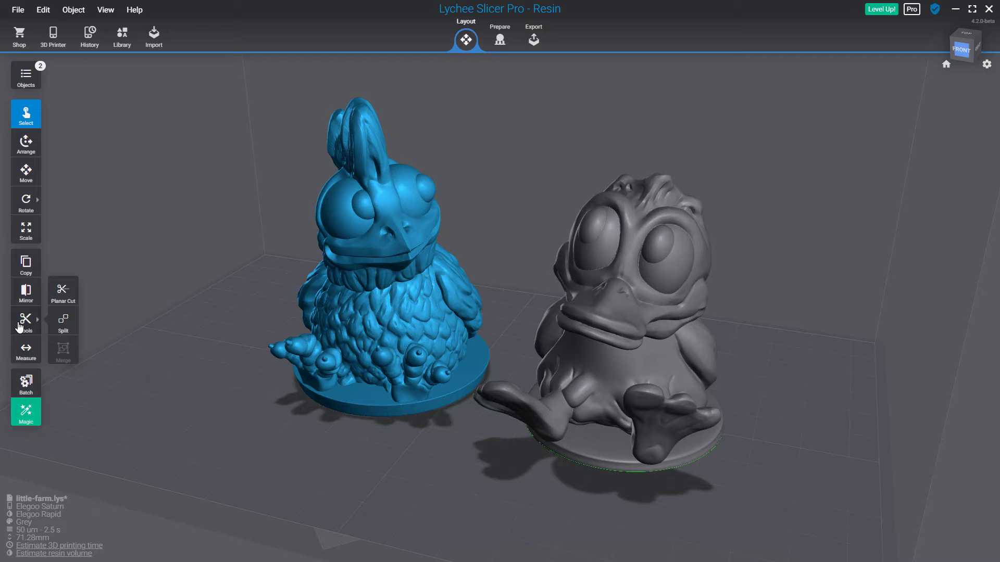
Start a Planar Cut on the chicken with 'Delete the 3D Hollowing before using the tool' kept
{"action": "left_click", "coordinate": [60, 290]}
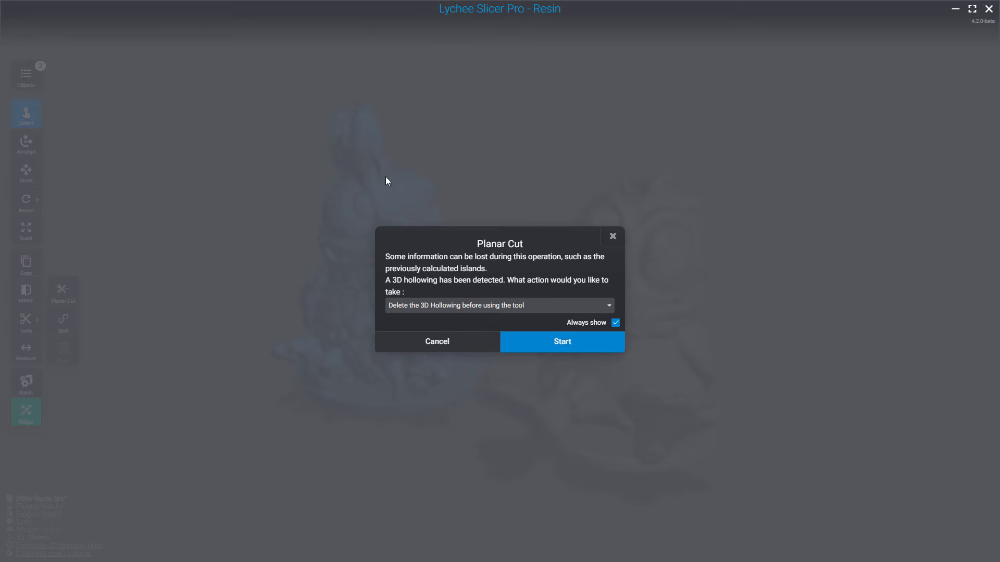
{"action": "left_click", "coordinate": [499, 308]}
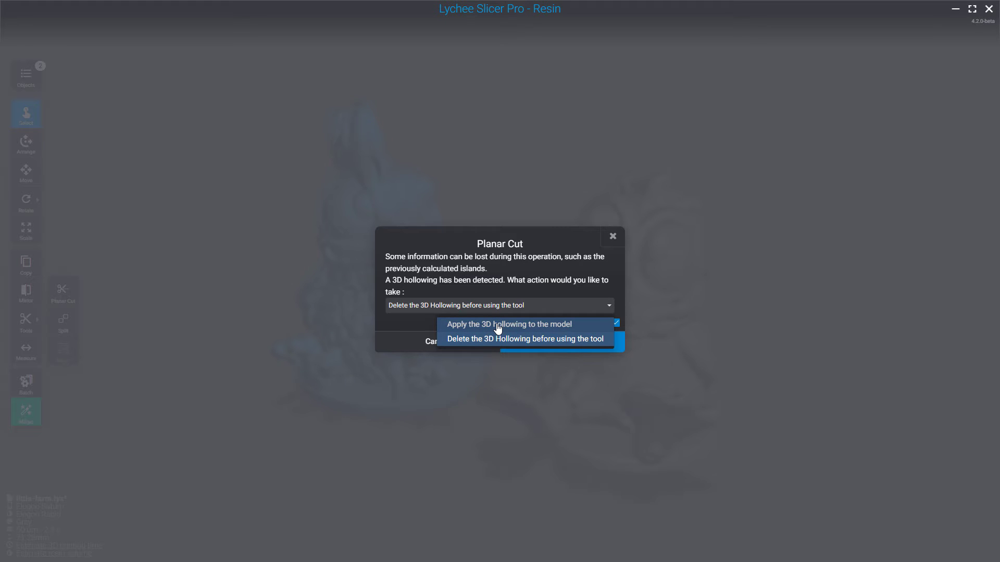
{"action": "left_click", "coordinate": [478, 306]}
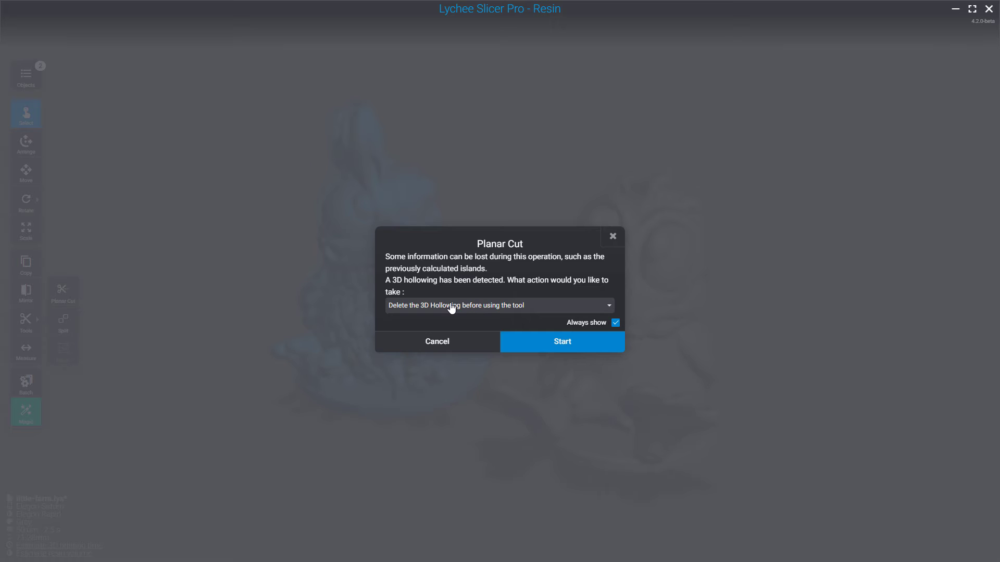
{"action": "left_click", "coordinate": [542, 351]}
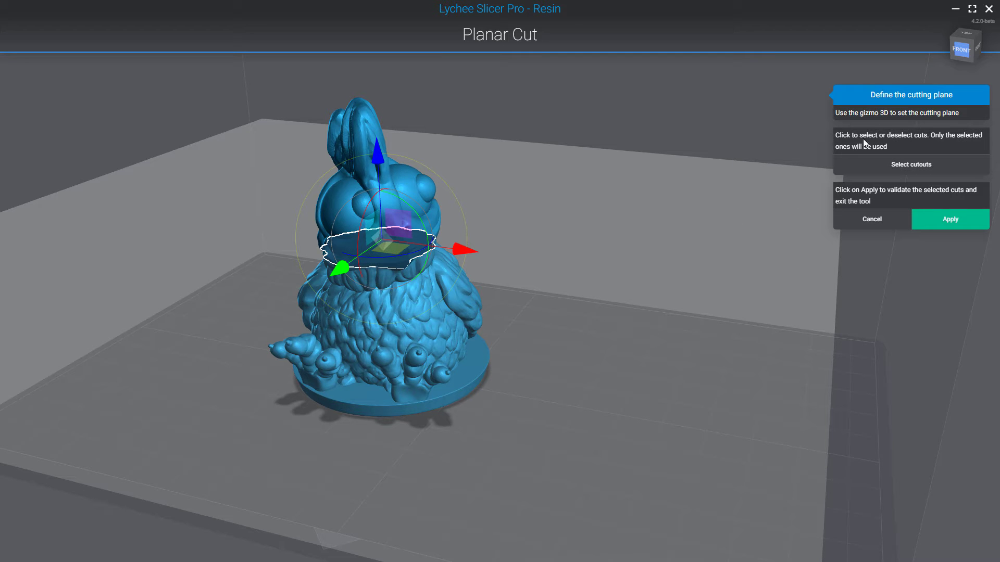
Lower the chicken's cutting plane to just above its feet and tilt it slightly
{"action": "left_click_drag", "start_coordinate": [378, 154], "coordinate": [367, 239]}
{"action": "mouse_move", "coordinate": [349, 297]}
{"action": "left_mouse_down"}
{"action": "mouse_move", "coordinate": [364, 307]}
{"action": "mouse_move", "coordinate": [364, 340]}
{"action": "mouse_move", "coordinate": [362, 312]}
{"action": "left_mouse_up"}
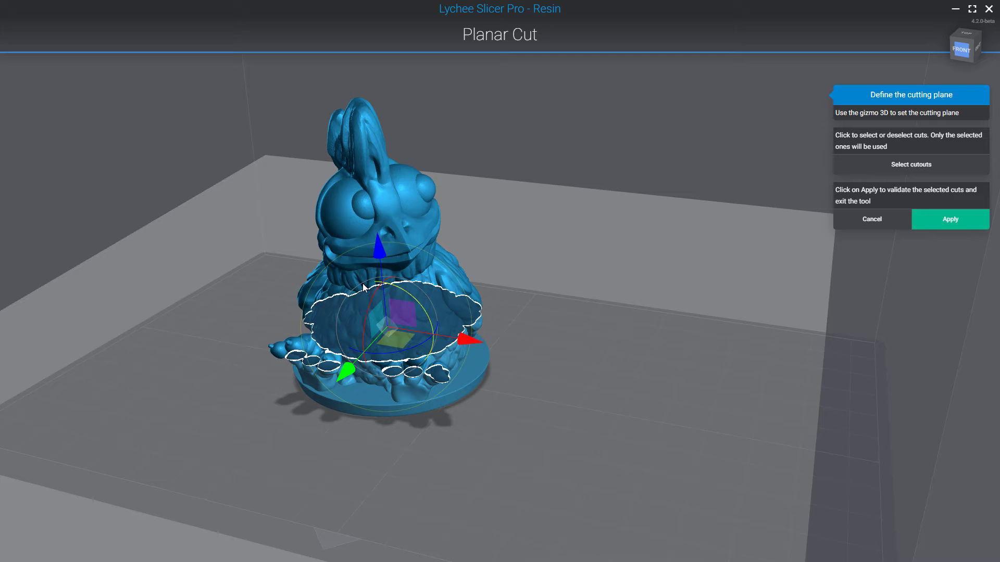
{"action": "left_click_drag", "start_coordinate": [638, 322], "coordinate": [606, 326]}
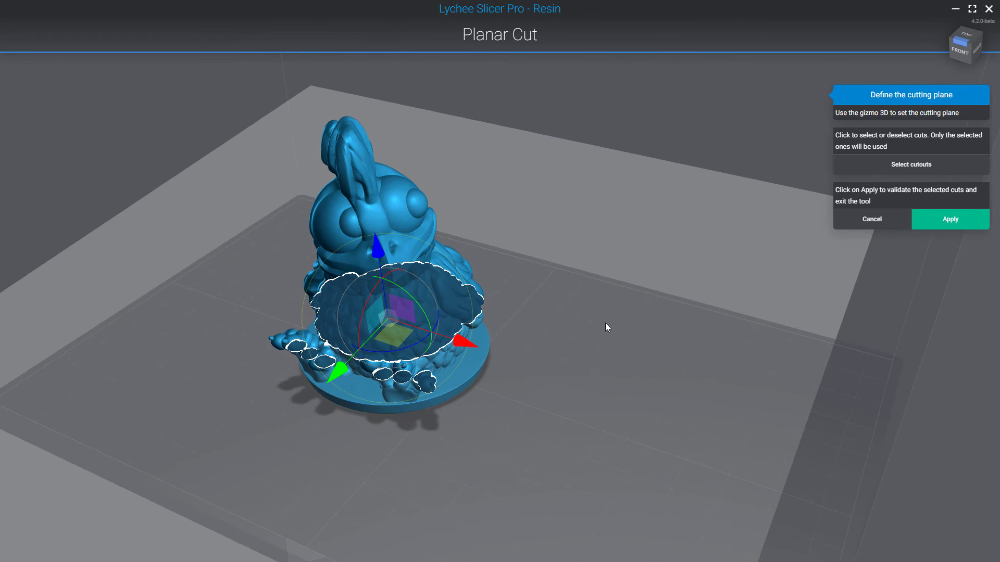
Deselect the small tail and feet cutouts so only the body cut remains (1/5)
{"action": "left_click", "coordinate": [920, 165]}
{"action": "left_click_drag", "start_coordinate": [605, 341], "coordinate": [567, 302]}
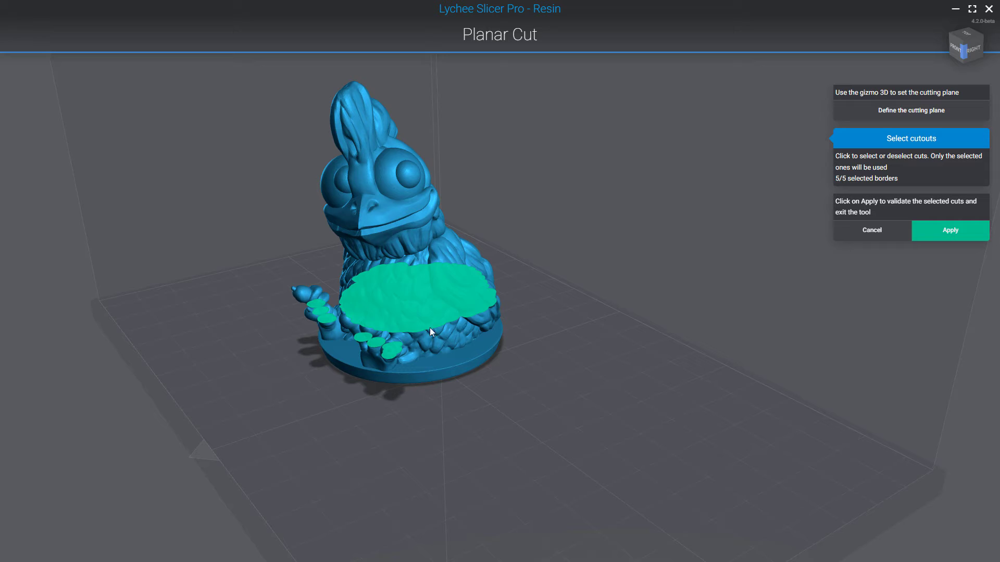
{"action": "left_click_drag", "start_coordinate": [537, 342], "coordinate": [373, 317]}
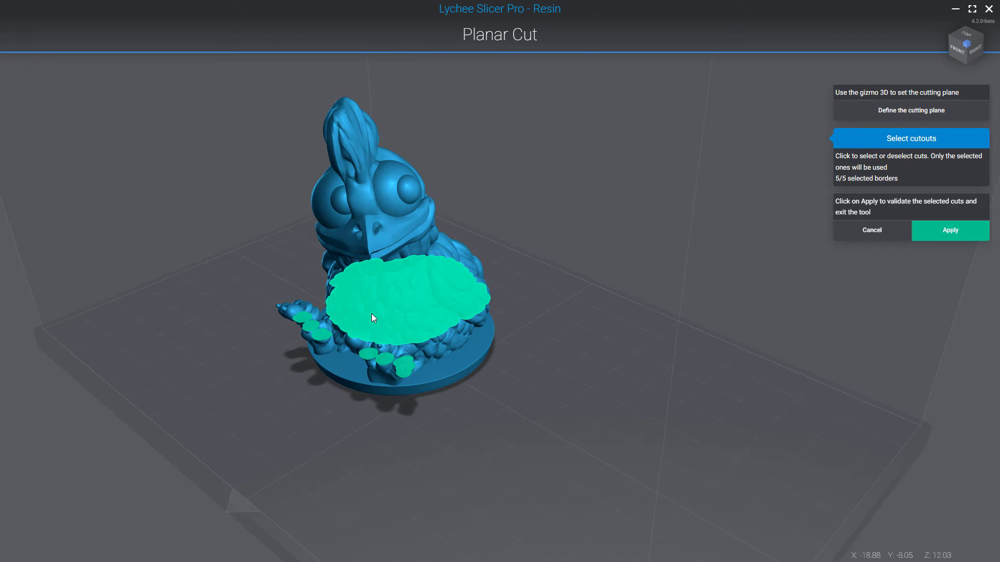
{"action": "left_click", "coordinate": [321, 334]}
{"action": "left_click", "coordinate": [300, 316]}
{"action": "left_click", "coordinate": [373, 350]}
{"action": "left_click", "coordinate": [404, 371]}
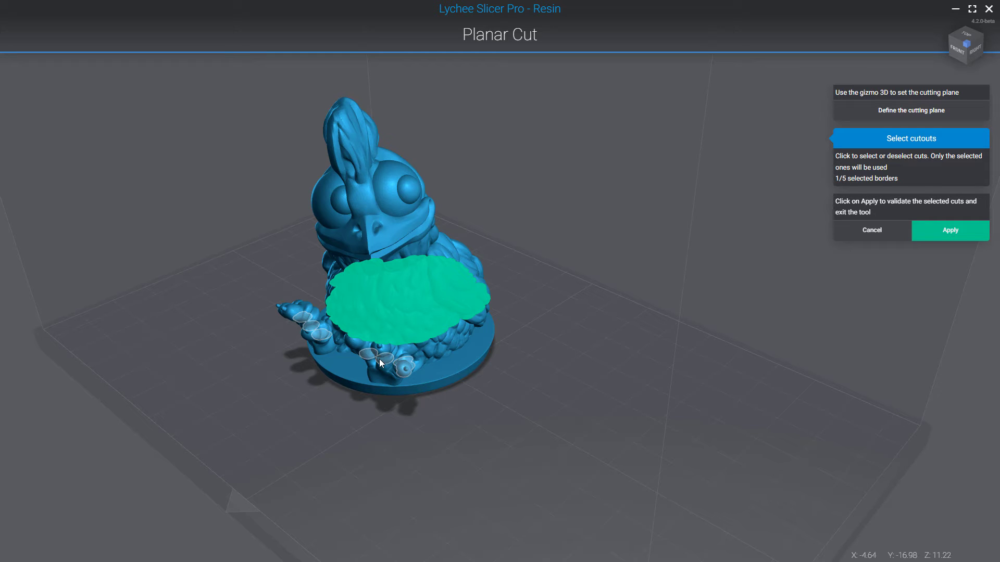
{"action": "right_click_drag", "start_coordinate": [525, 337], "coordinate": [529, 332]}
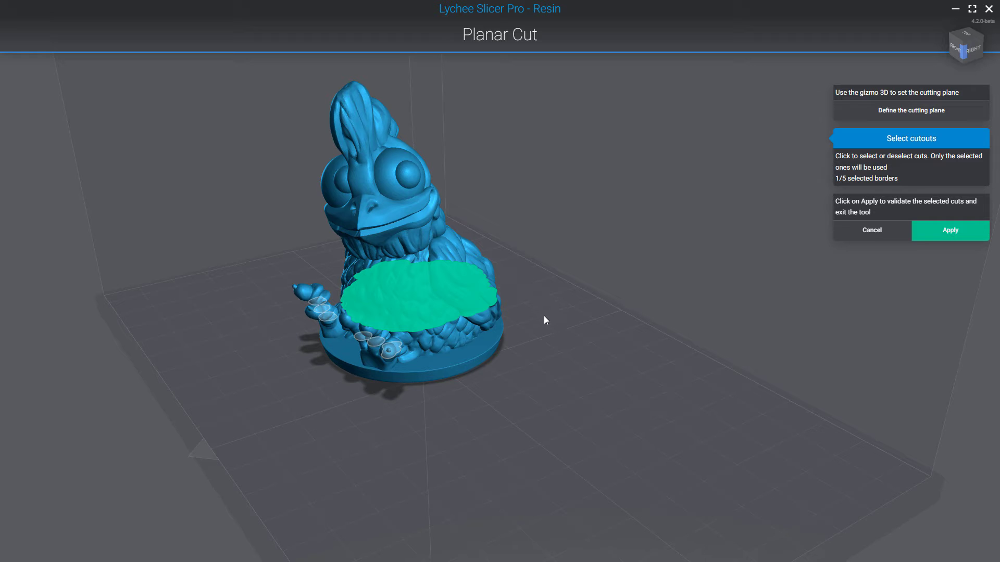
{"action": "right_click_drag", "start_coordinate": [545, 320], "coordinate": [567, 330]}
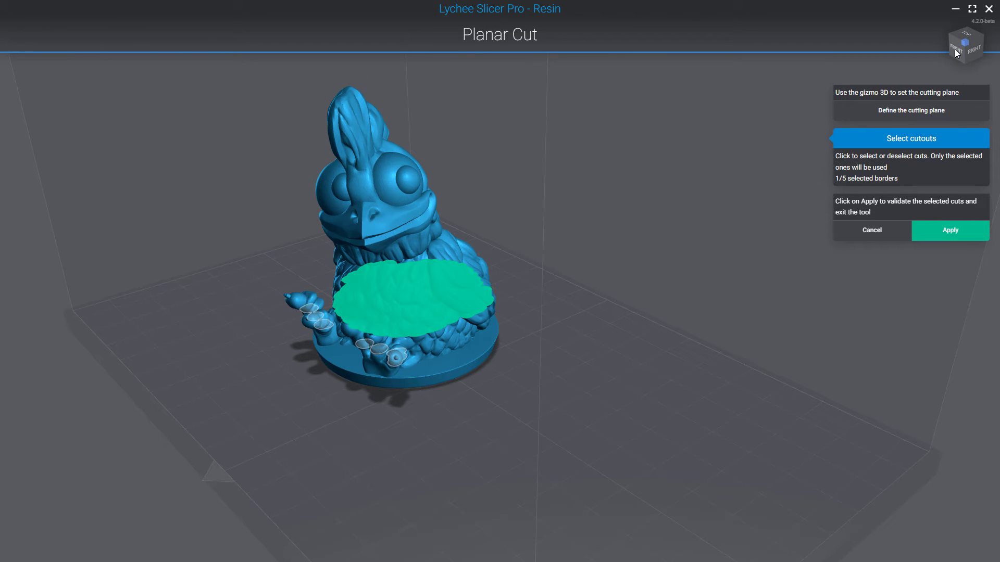
Raise the cutting plane to the chicken's neck and level it using Front and Right views
{"action": "left_click", "coordinate": [901, 110]}
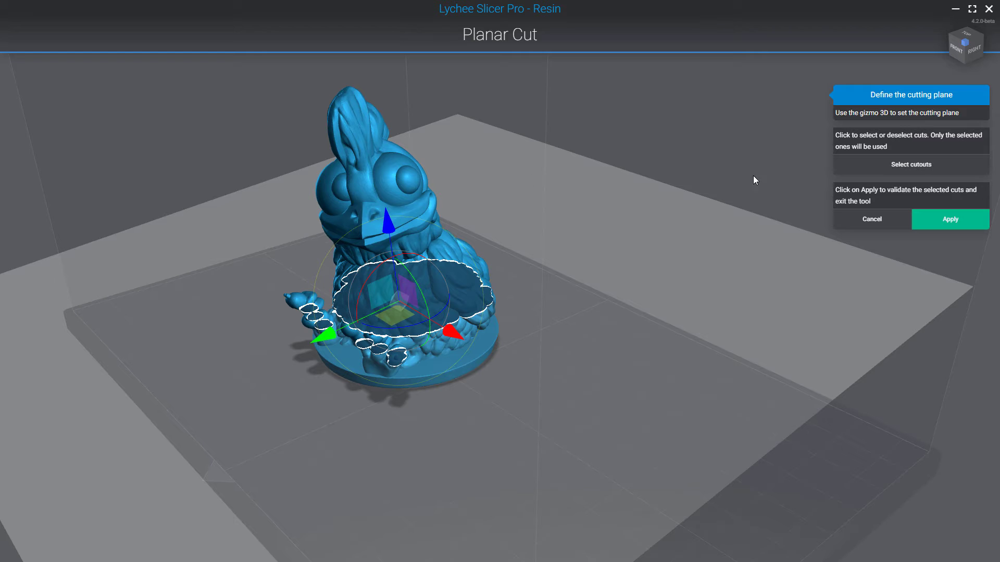
{"action": "left_click_drag", "start_coordinate": [387, 229], "coordinate": [374, 170]}
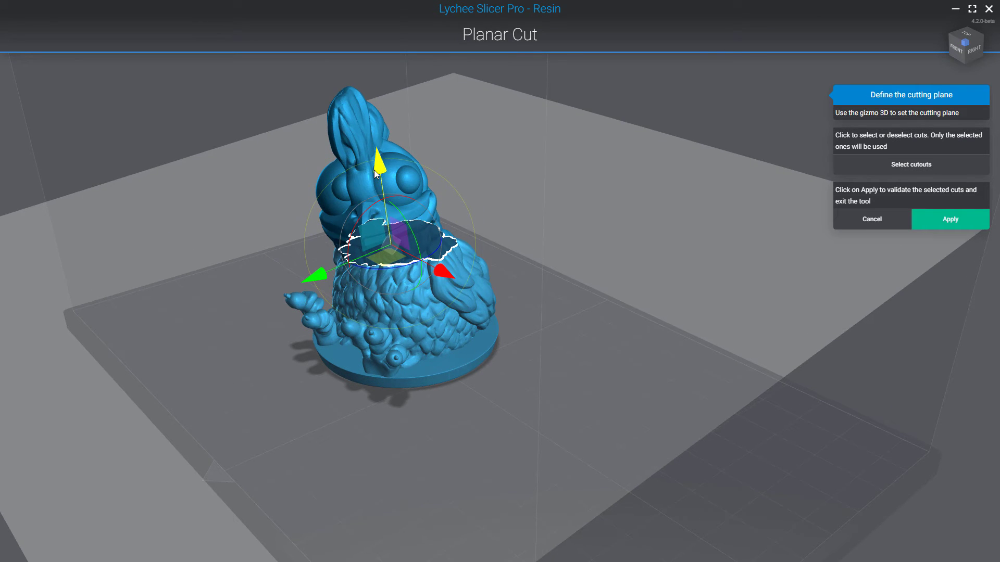
{"action": "key", "text": "1"}
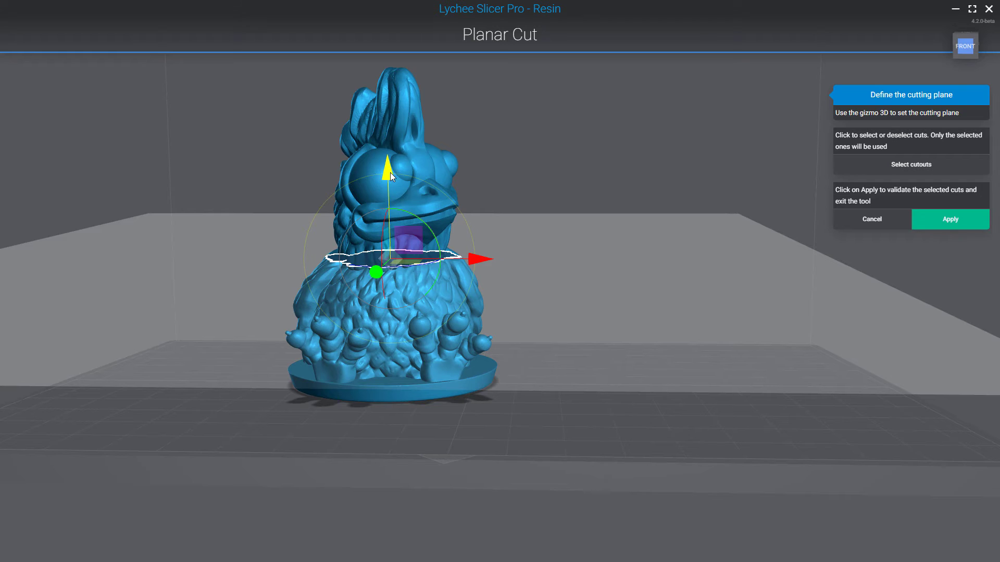
{"action": "left_click_drag", "start_coordinate": [433, 236], "coordinate": [554, 275]}
{"action": "key", "text": "3"}
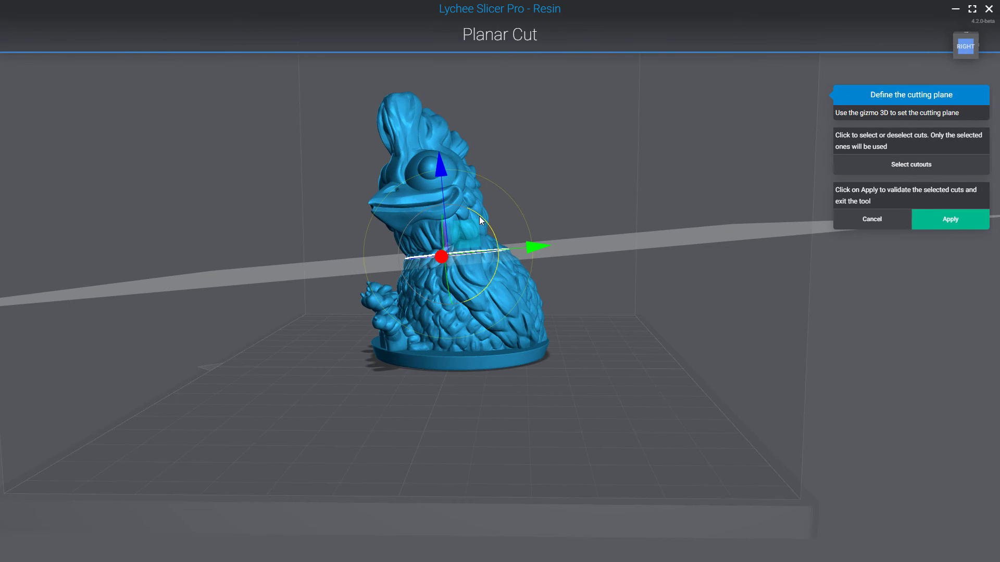
{"action": "left_click_drag", "start_coordinate": [482, 214], "coordinate": [434, 192]}
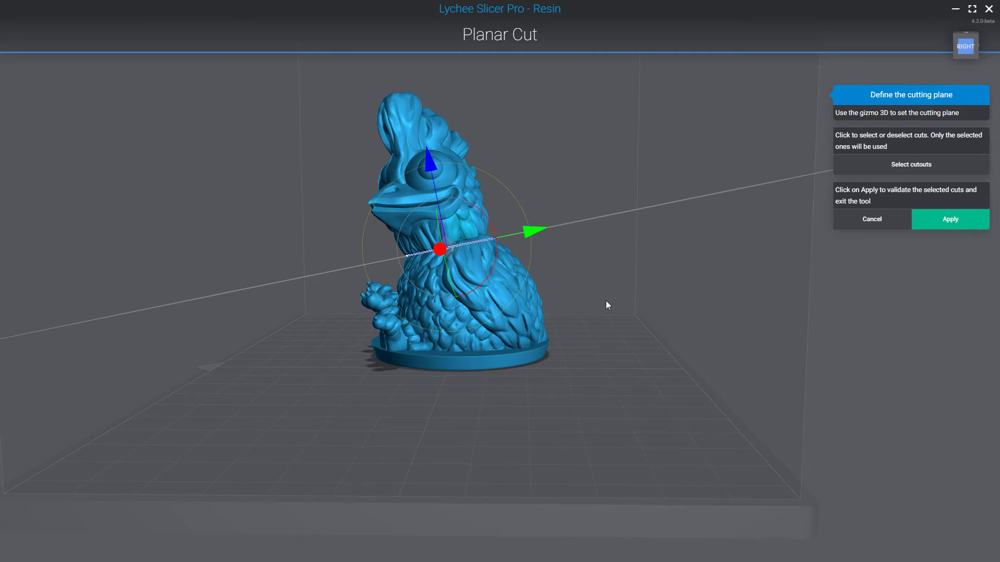
{"action": "left_click_drag", "start_coordinate": [605, 301], "coordinate": [789, 322]}
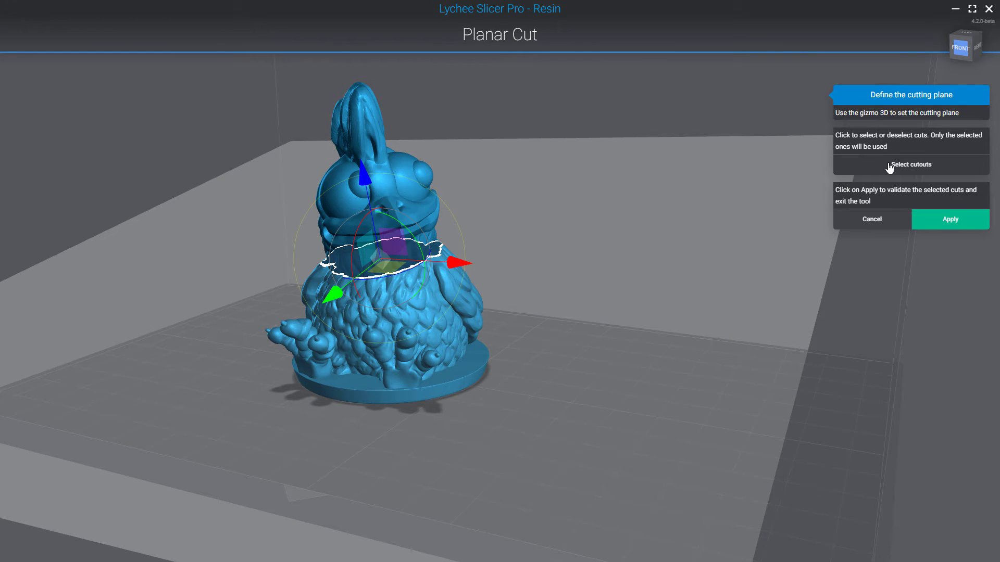
{"action": "left_click_drag", "start_coordinate": [569, 297], "coordinate": [370, 277]}
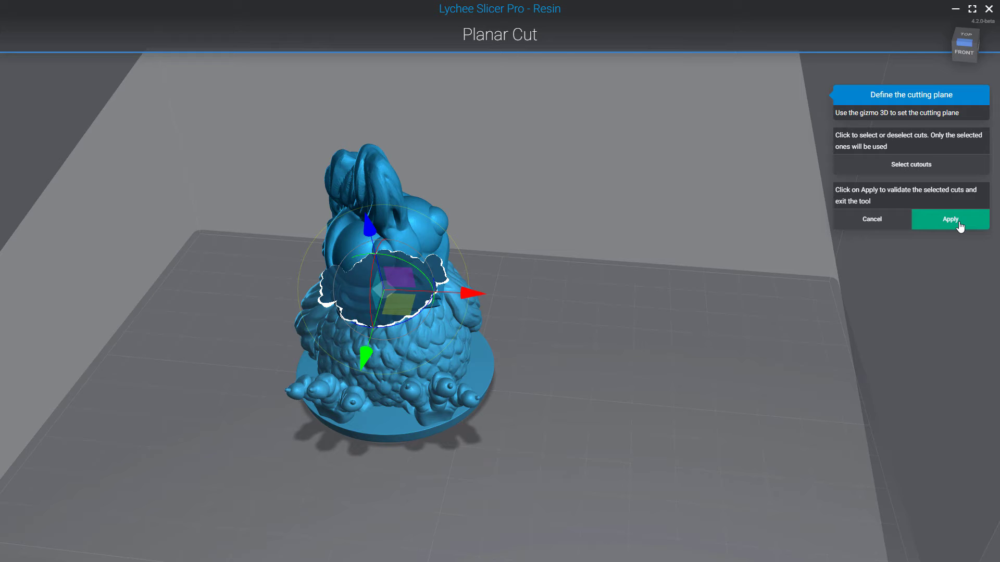
Check the single neck cutout and apply the cut, separating the chicken's head
{"action": "left_click", "coordinate": [932, 165]}
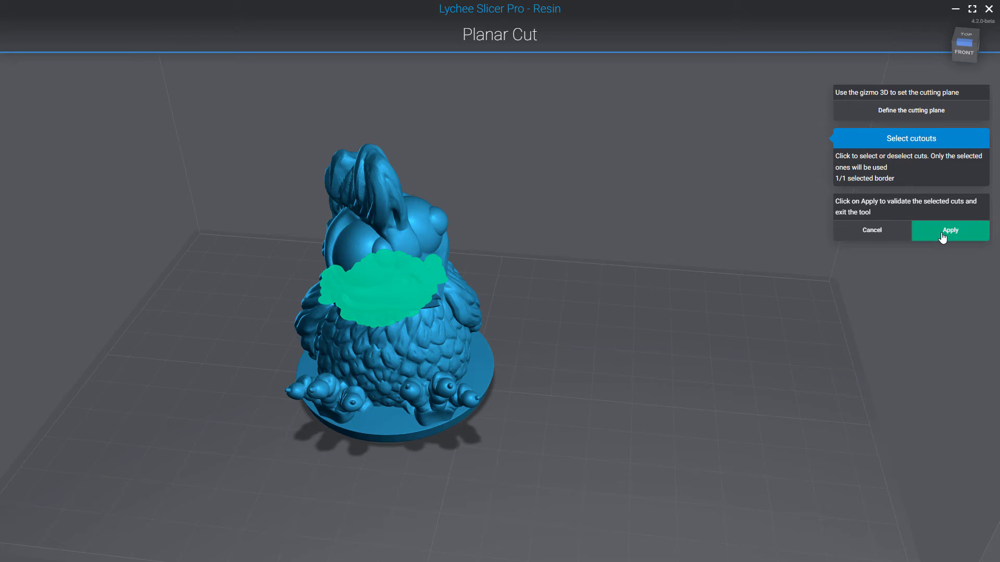
{"action": "left_click", "coordinate": [897, 115]}
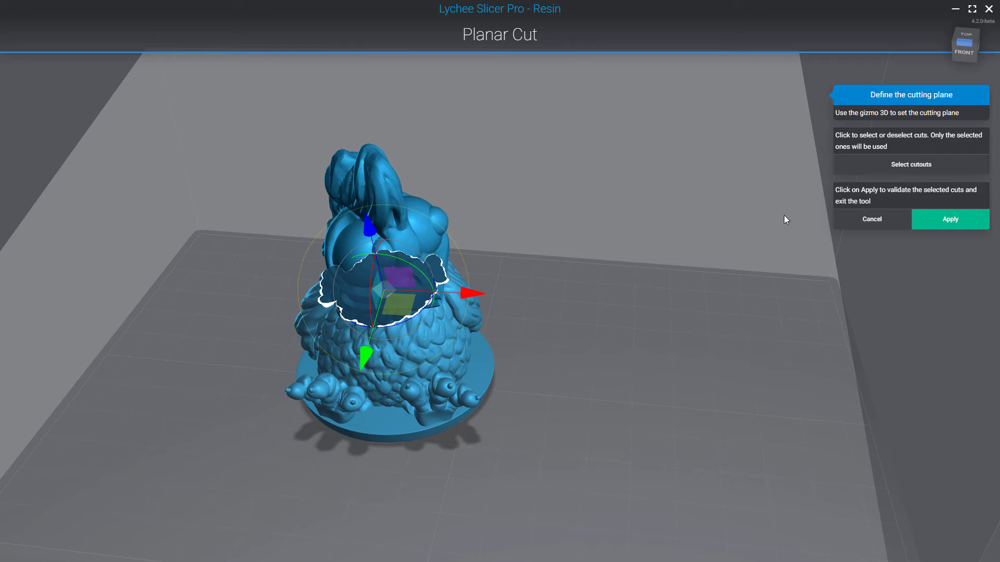
{"action": "left_click", "coordinate": [951, 220]}
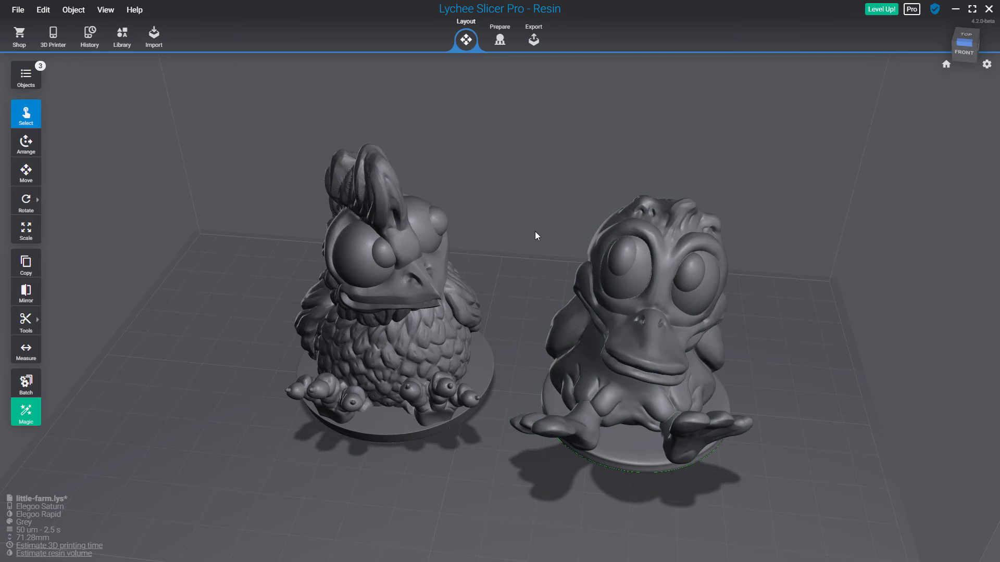
Select only the chicken's feathered body piece, leaving the head unselected
{"action": "right_click_drag", "start_coordinate": [535, 233], "coordinate": [539, 200]}
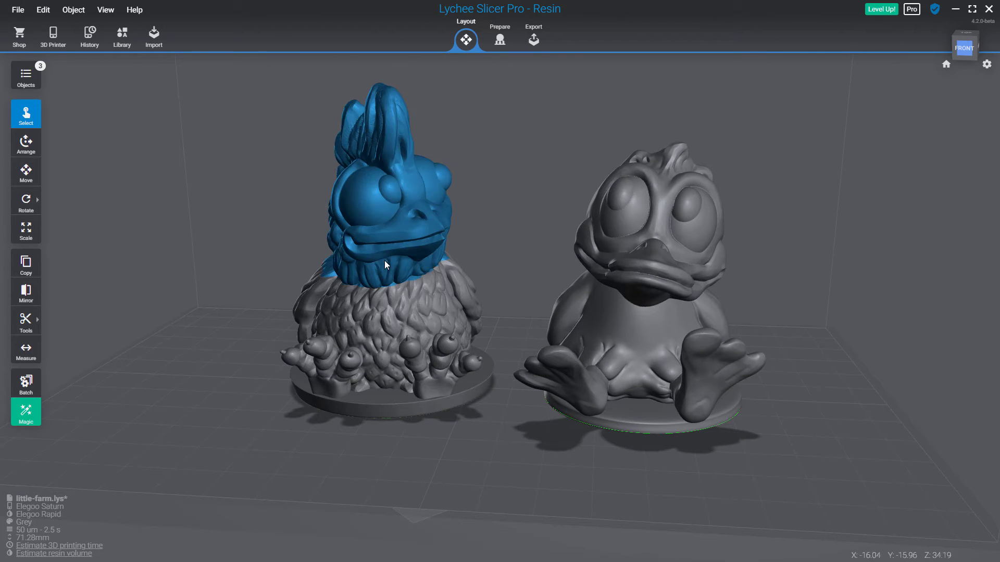
{"action": "left_click", "coordinate": [386, 216]}
{"action": "left_click", "coordinate": [383, 305]}
{"action": "left_click", "coordinate": [381, 229], "text": "ctrl"}
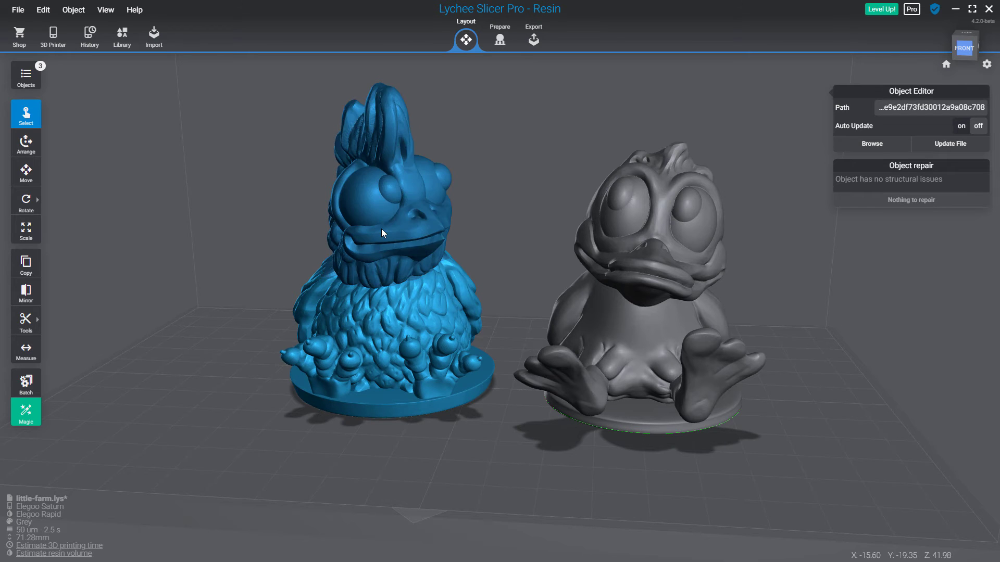
{"action": "left_click", "coordinate": [395, 325]}
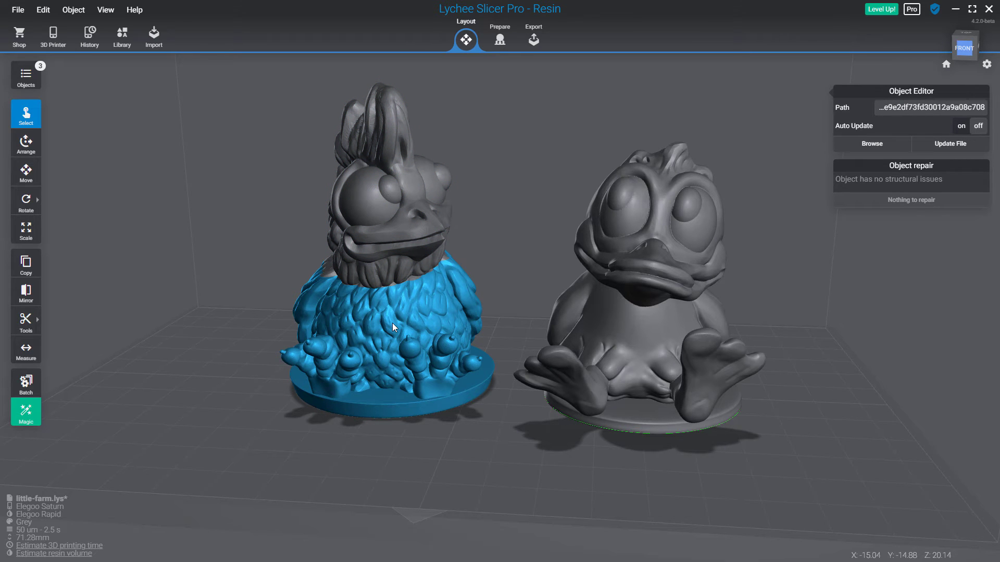
Start a planar cut on the chicken body and lower the plane through its middle
{"action": "mouse_move", "coordinate": [26, 320]}
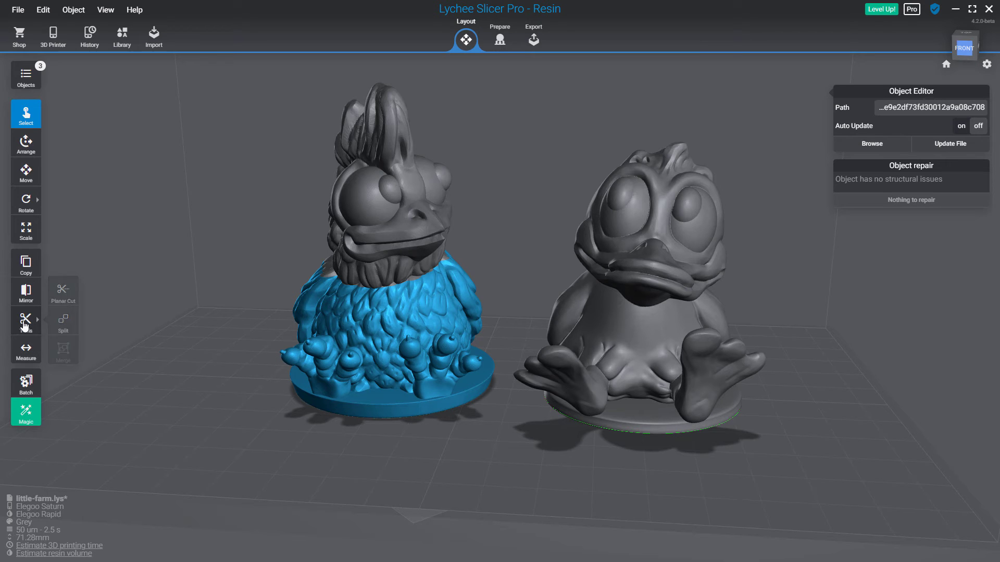
{"action": "left_click", "coordinate": [62, 295]}
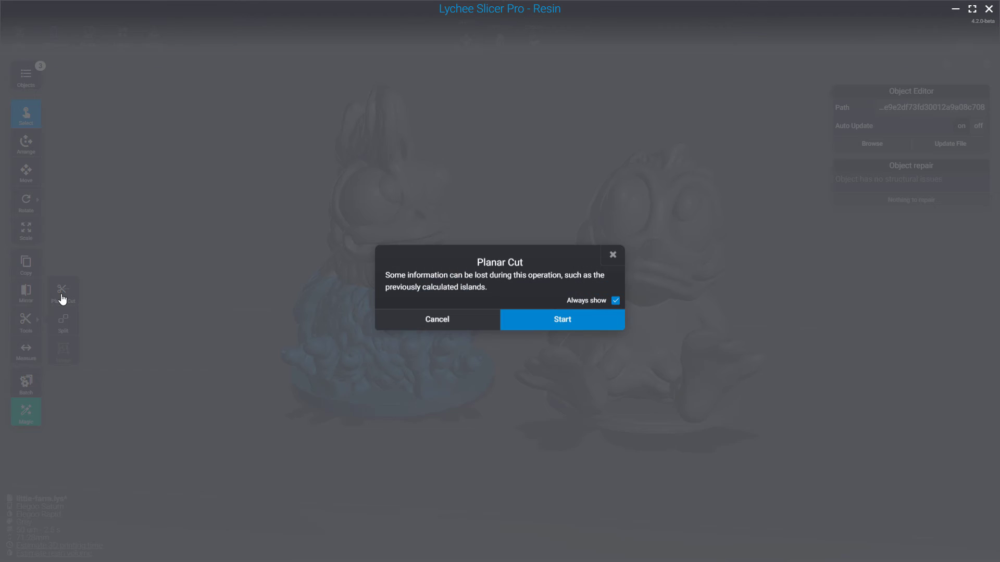
{"action": "left_click", "coordinate": [573, 321]}
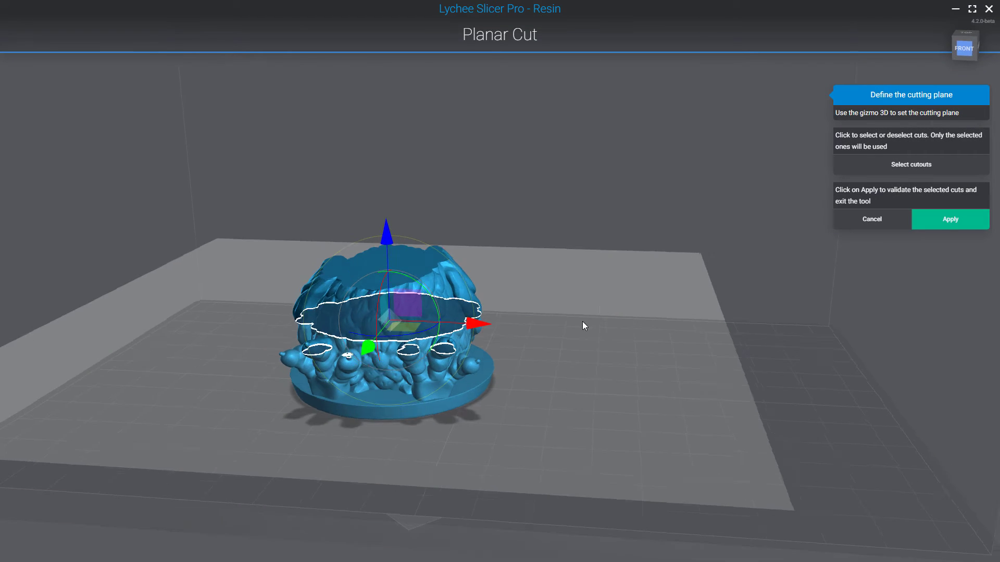
{"action": "left_click_drag", "start_coordinate": [388, 220], "coordinate": [368, 240]}
{"action": "mouse_move", "coordinate": [369, 245]}
{"action": "right_mouse_down"}
{"action": "mouse_move", "coordinate": [365, 270]}
{"action": "mouse_move", "coordinate": [370, 225]}
{"action": "right_mouse_up"}
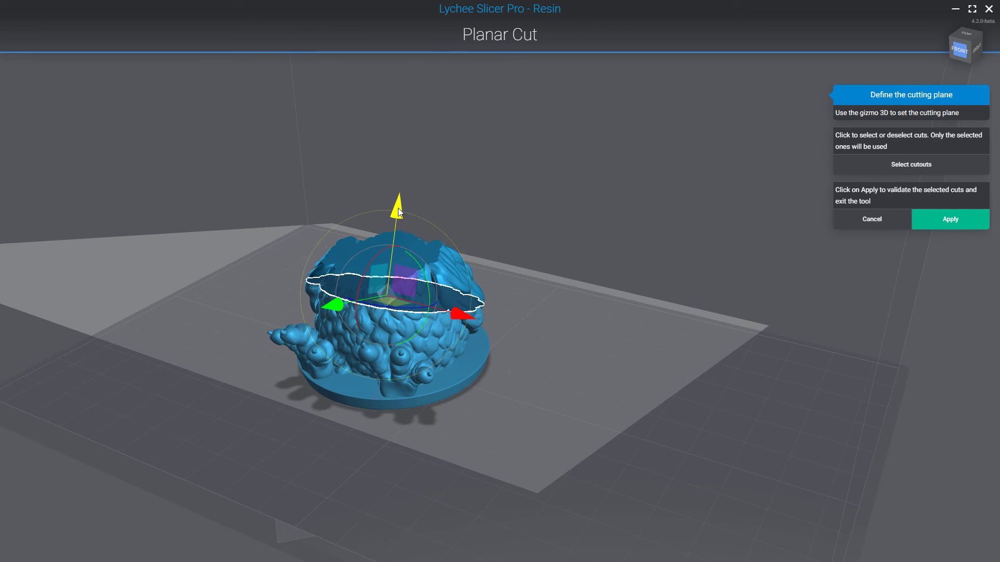
{"action": "left_click_drag", "start_coordinate": [393, 202], "coordinate": [395, 220]}
{"action": "right_click_drag", "start_coordinate": [676, 286], "coordinate": [763, 283]}
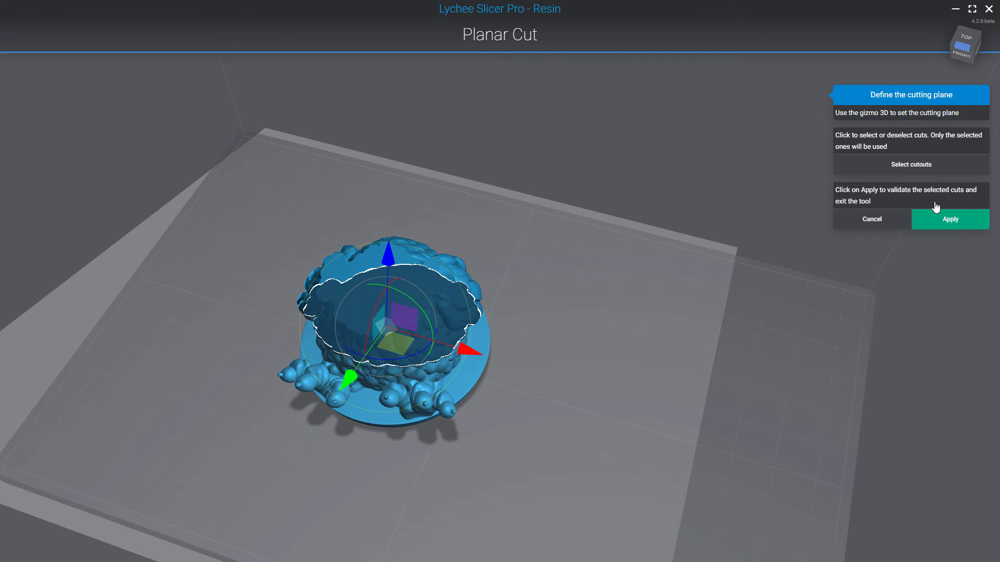
Apply the cut, splitting the body above its feet for 4 objects in total
{"action": "left_click", "coordinate": [911, 165]}
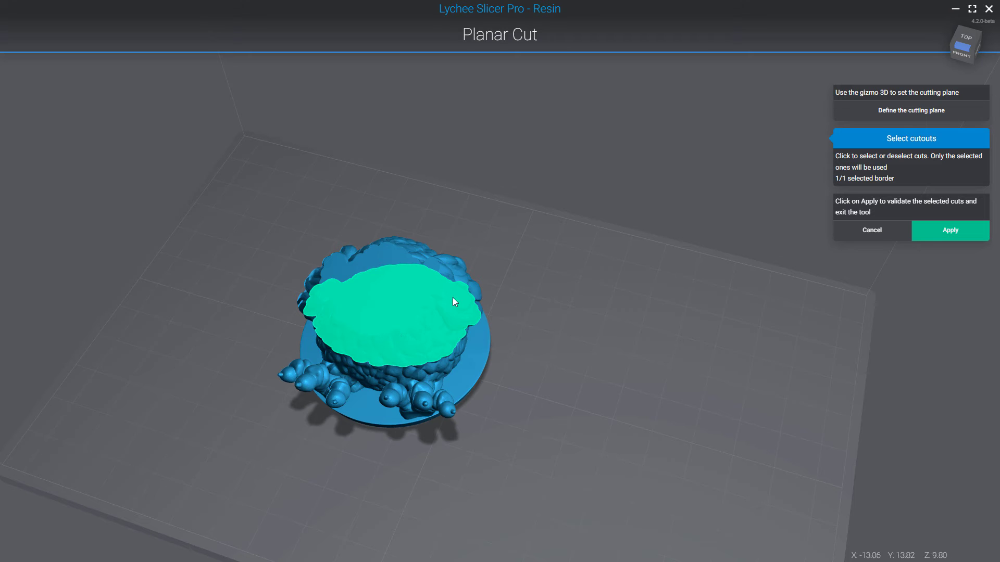
{"action": "left_click", "coordinate": [950, 230]}
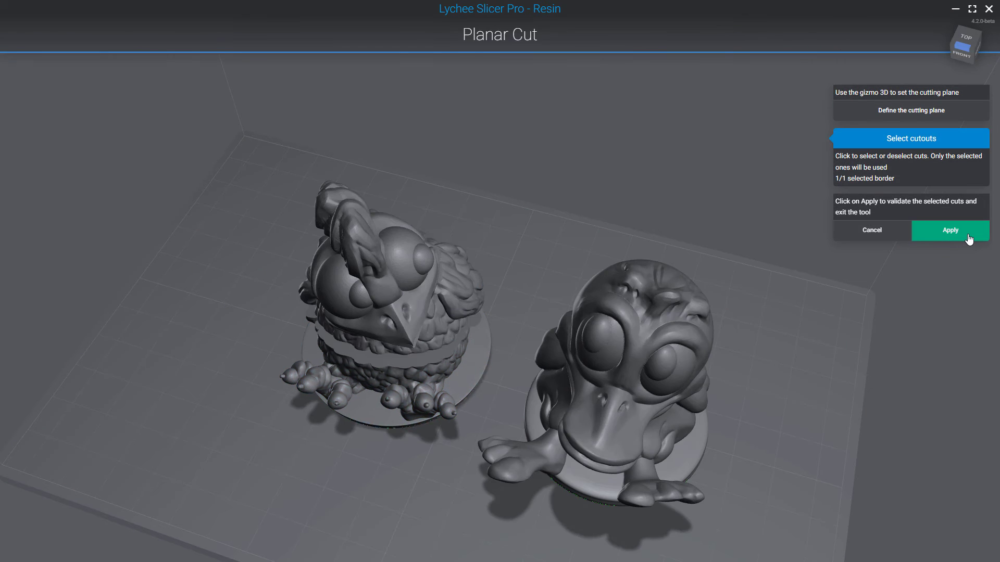
{"action": "right_click_drag", "start_coordinate": [490, 257], "coordinate": [517, 183]}
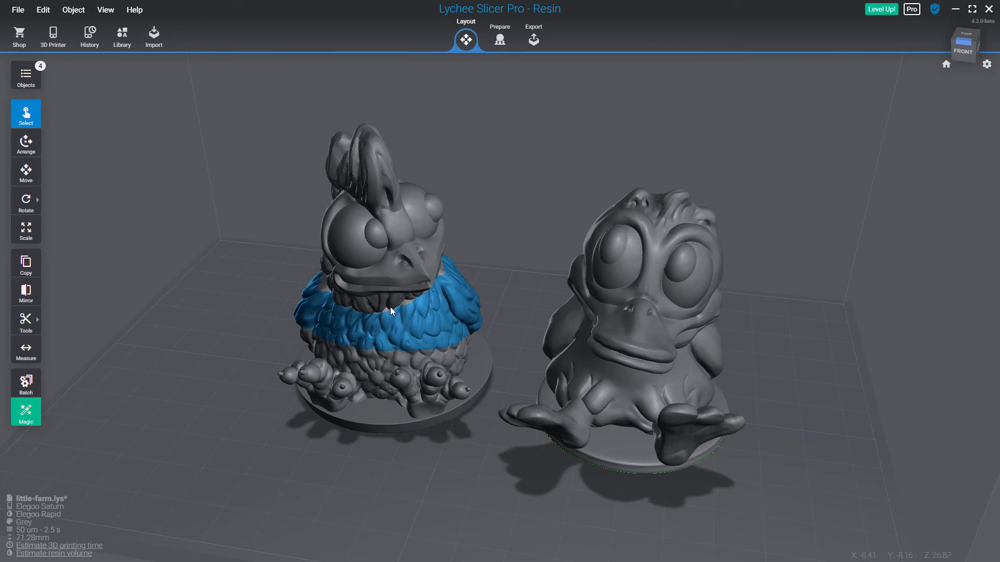
Box-select and delete all chicken pieces, leaving only the duck, then select it
{"action": "left_click", "coordinate": [386, 381]}
{"action": "left_click", "coordinate": [378, 280]}
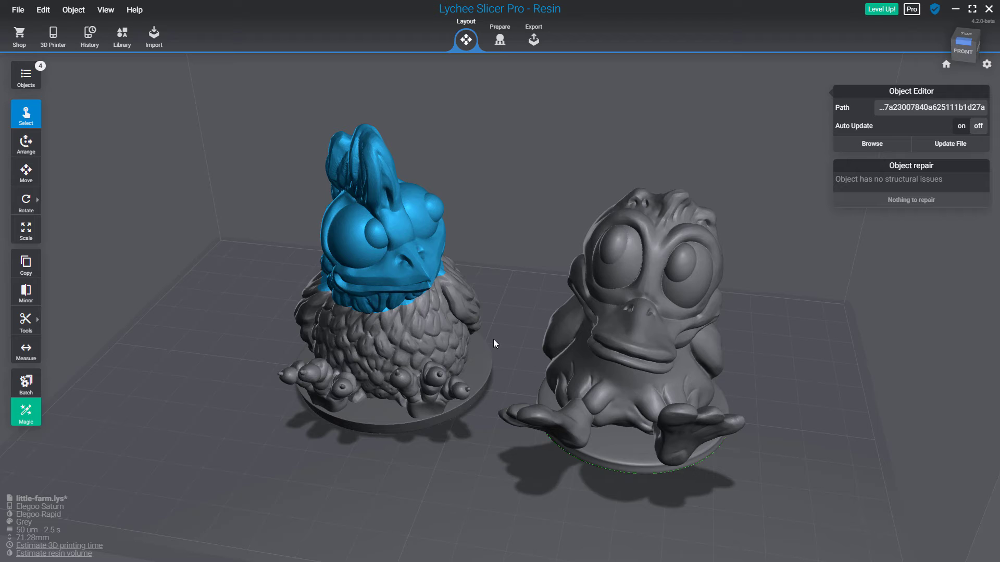
{"action": "left_click_drag", "start_coordinate": [233, 181], "coordinate": [493, 545]}
{"action": "key", "text": "Delete"}
{"action": "left_click", "coordinate": [632, 344]}
Start a planar cut on the duck, lowering and tilting the plane through its chest
{"action": "right_click_drag", "start_coordinate": [632, 341], "coordinate": [259, 241]}
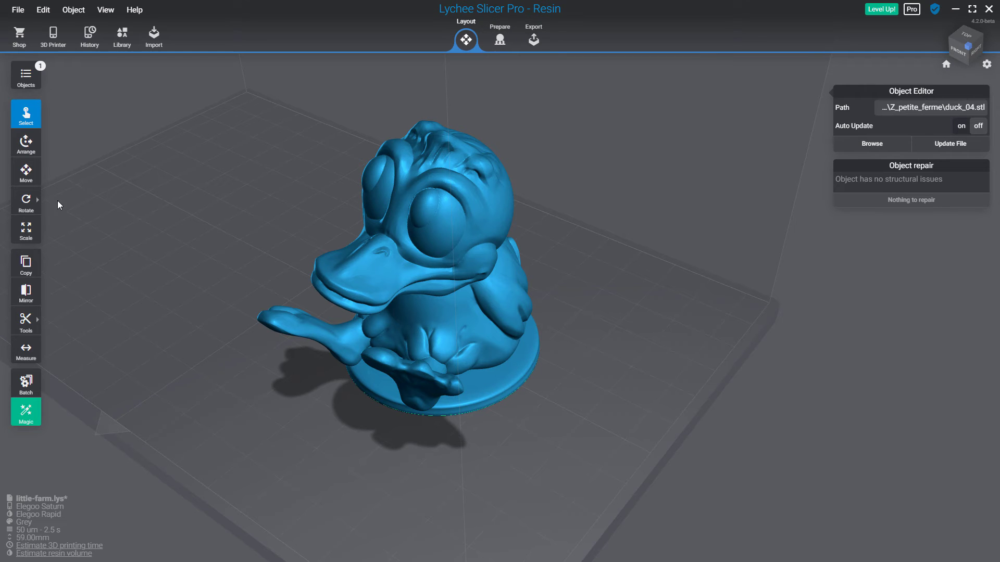
{"action": "left_click", "coordinate": [38, 321]}
{"action": "left_click", "coordinate": [63, 292]}
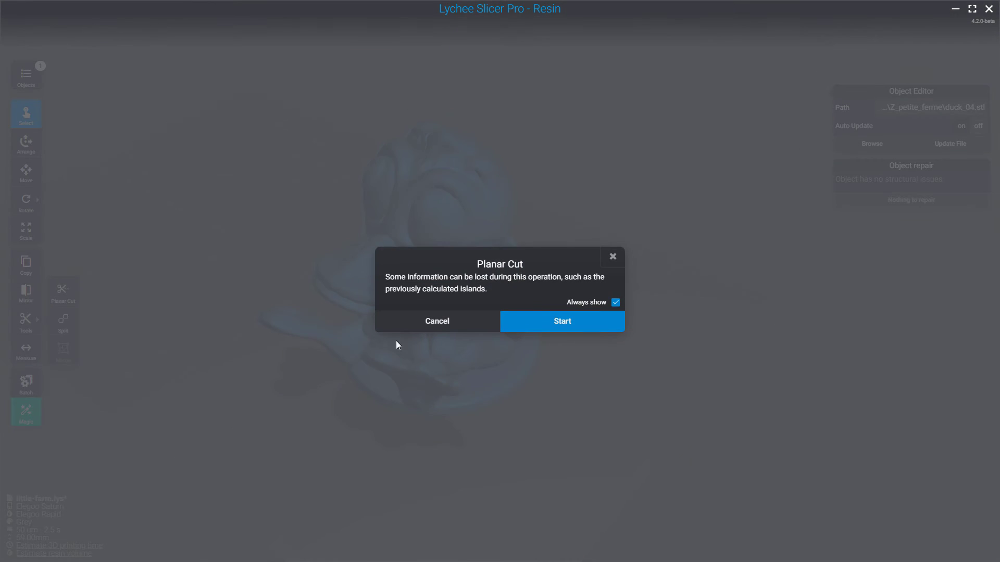
{"action": "left_click", "coordinate": [556, 329]}
{"action": "left_click_drag", "start_coordinate": [417, 169], "coordinate": [424, 230]}
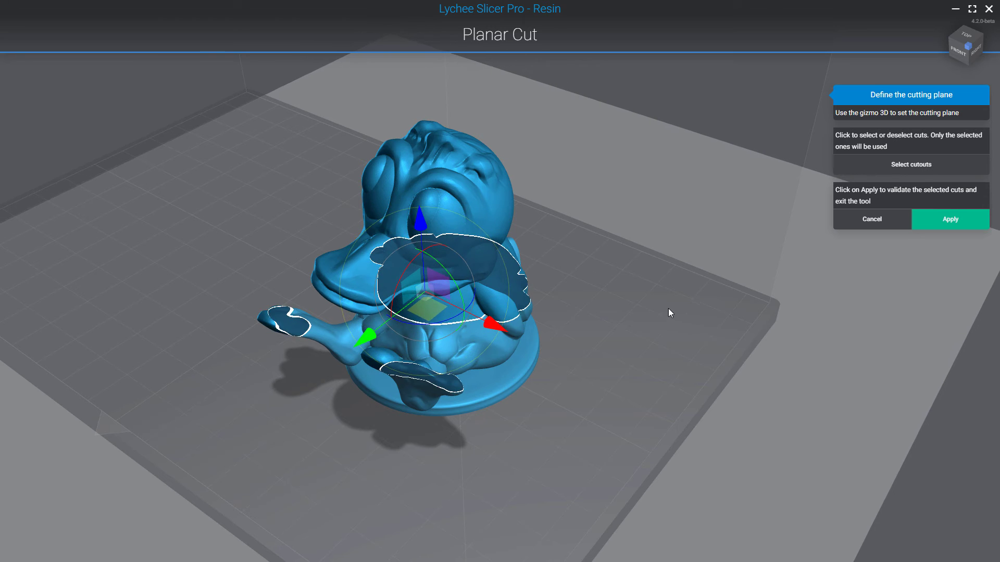
{"action": "left_click_drag", "start_coordinate": [667, 308], "coordinate": [598, 279]}
{"action": "left_click_drag", "start_coordinate": [372, 214], "coordinate": [385, 163]}
{"action": "left_click_drag", "start_coordinate": [511, 222], "coordinate": [775, 250]}
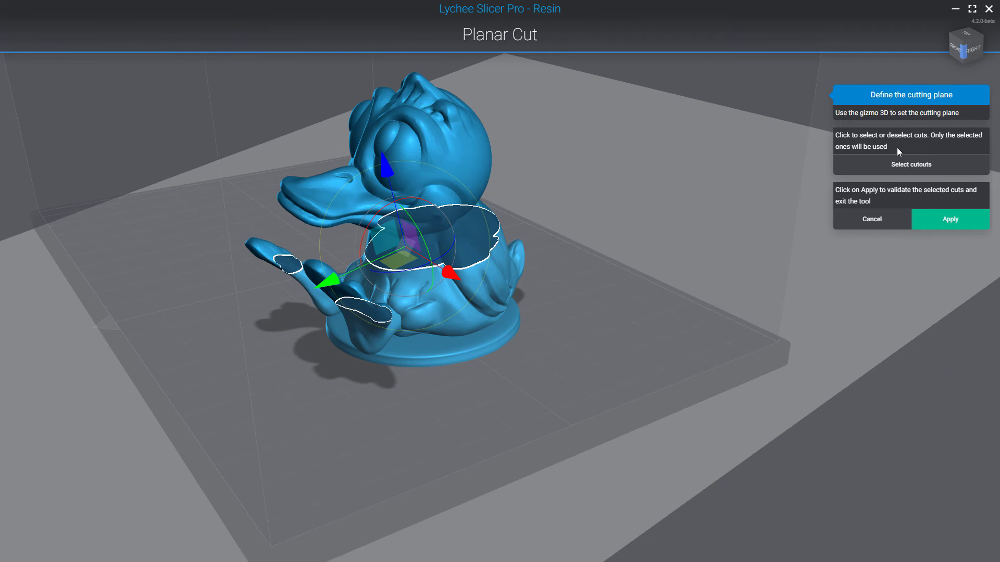
Keep only the duck's chest cut border (1/3 selected), excluding the small foot cuts, and apply it
{"action": "left_click", "coordinate": [893, 163]}
{"action": "left_click_drag", "start_coordinate": [656, 243], "coordinate": [371, 388]}
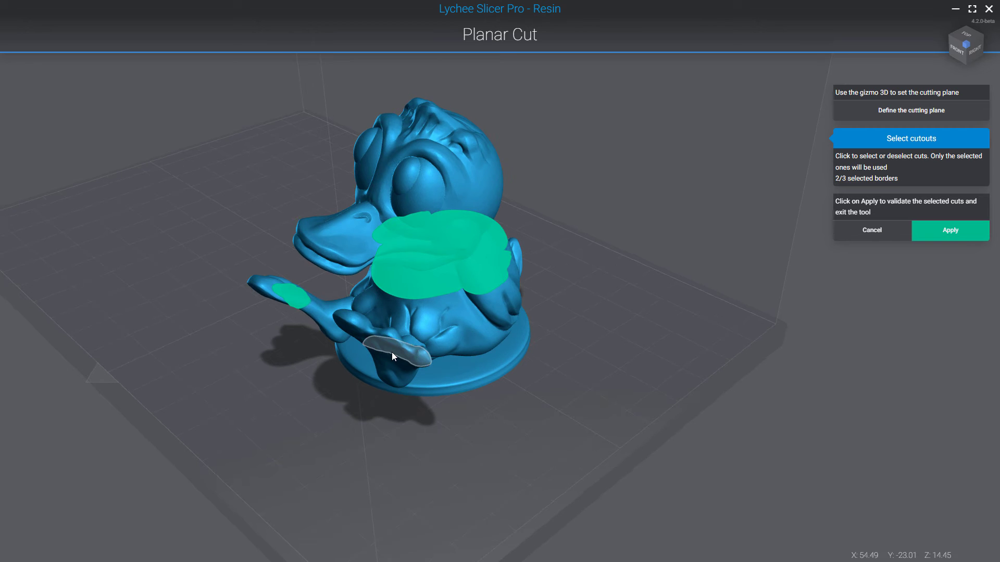
{"action": "left_click", "coordinate": [295, 300]}
{"action": "left_click_drag", "start_coordinate": [532, 321], "coordinate": [548, 292]}
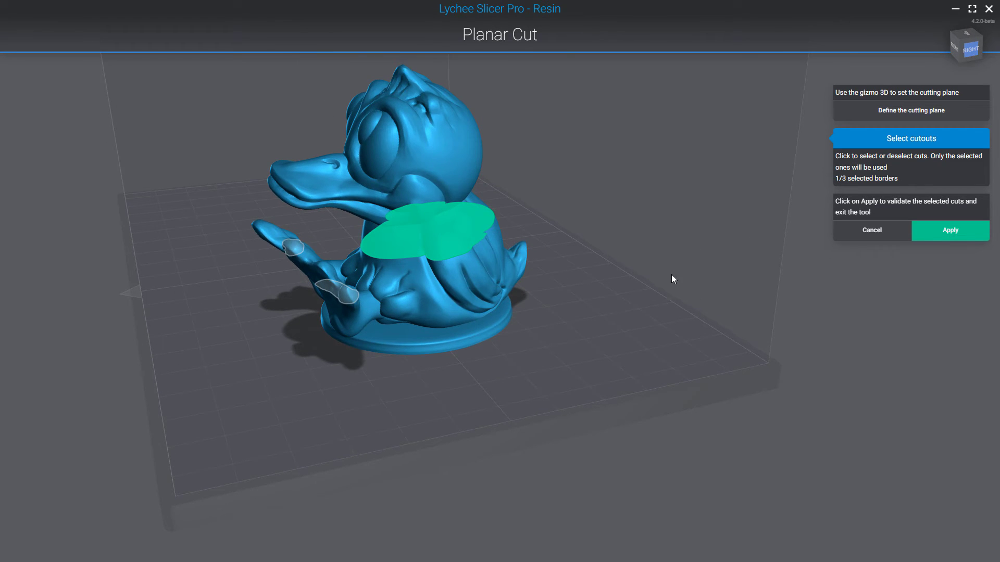
{"action": "key", "text": "4"}
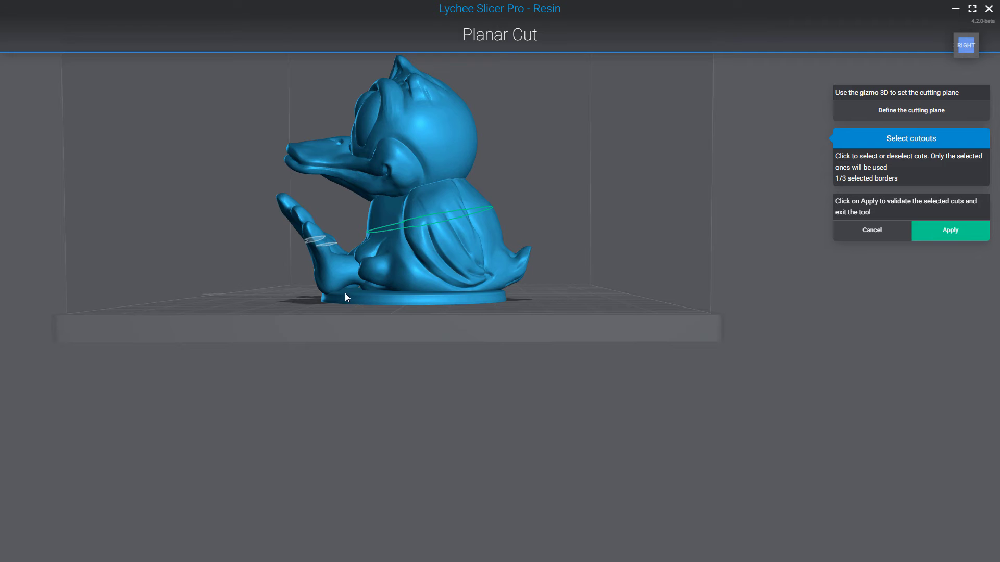
{"action": "left_click_drag", "start_coordinate": [504, 299], "coordinate": [698, 350]}
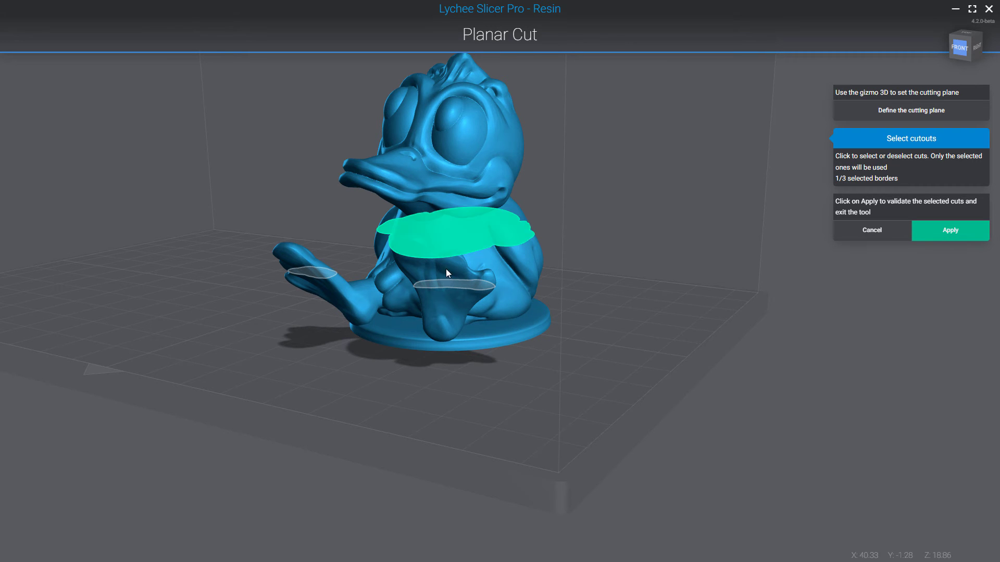
{"action": "left_click_drag", "start_coordinate": [534, 317], "coordinate": [464, 337]}
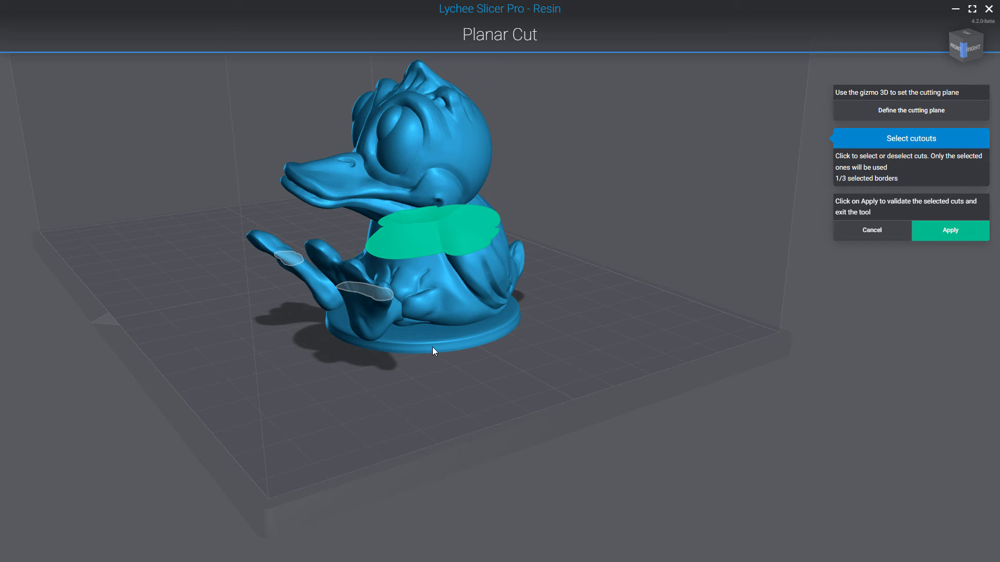
{"action": "left_click", "coordinate": [930, 230]}
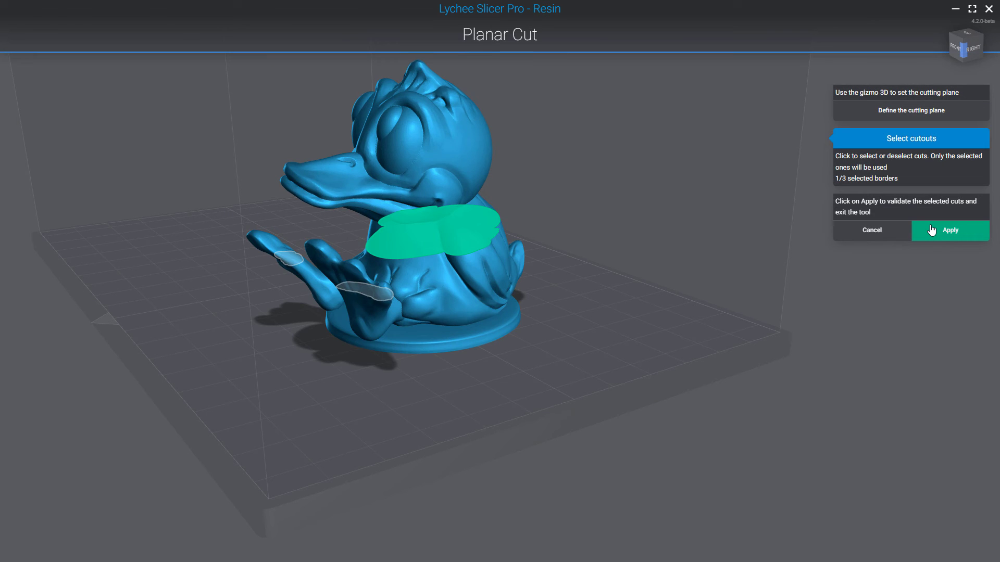
Select the duck's upper head piece and its lower base piece together
{"action": "left_click", "coordinate": [442, 190]}
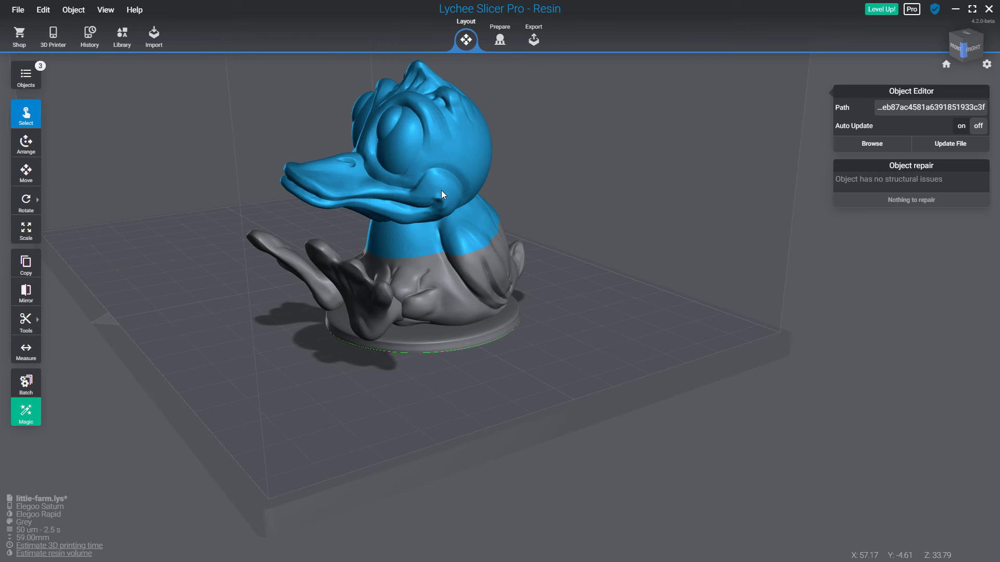
{"action": "left_click", "coordinate": [451, 344]}
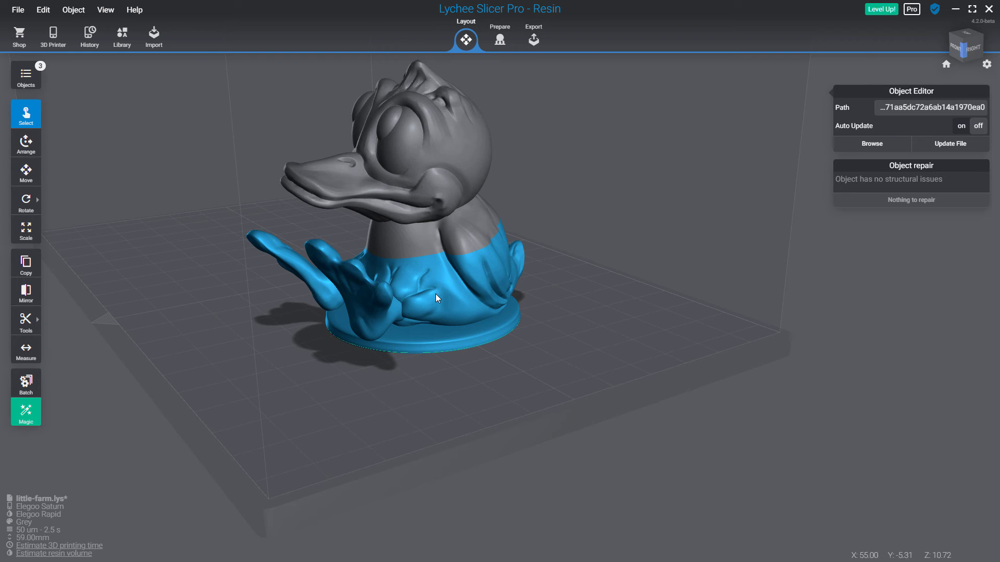
{"action": "mouse_move", "coordinate": [21, 324]}
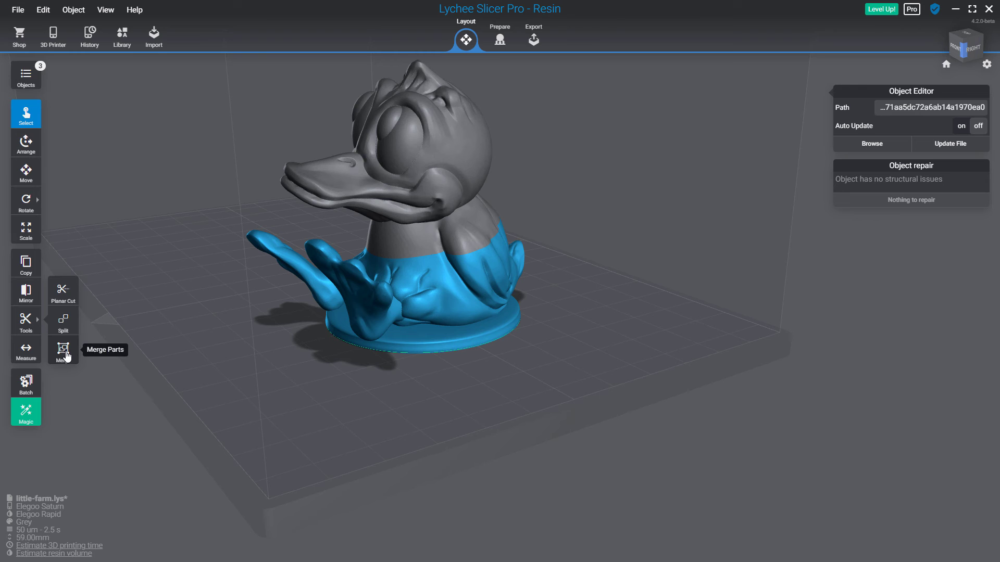
Group the selected duck pieces into one object, then select the piggy bank body
{"action": "left_click", "coordinate": [64, 352]}
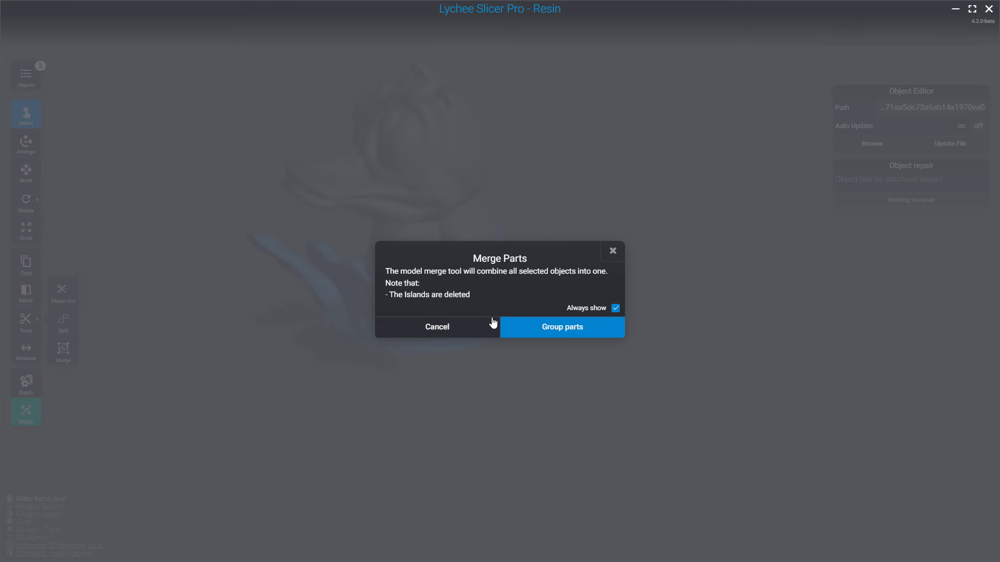
{"action": "left_click", "coordinate": [543, 337]}
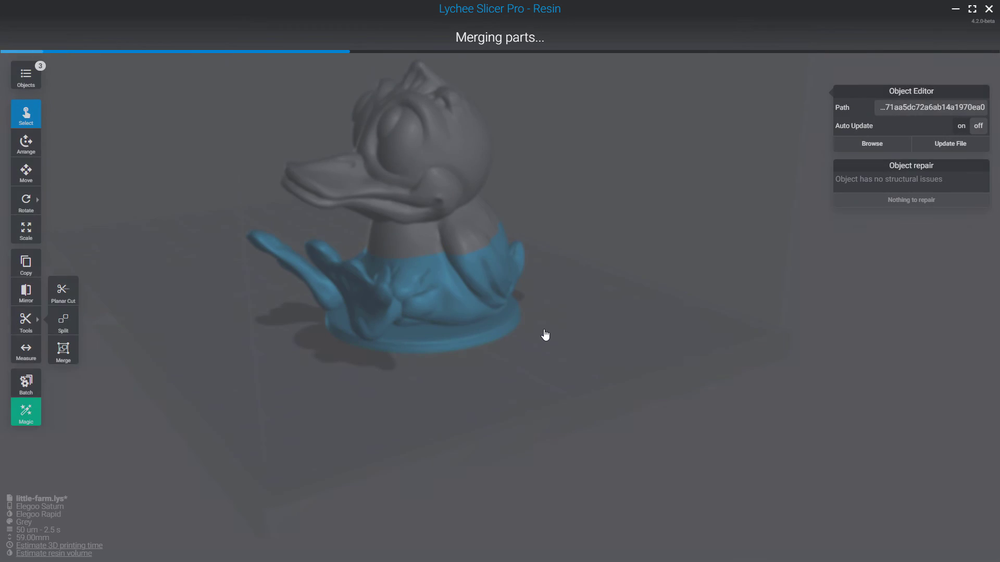
{"action": "left_click", "coordinate": [468, 334]}
{"action": "left_click_drag", "start_coordinate": [573, 339], "coordinate": [474, 331]}
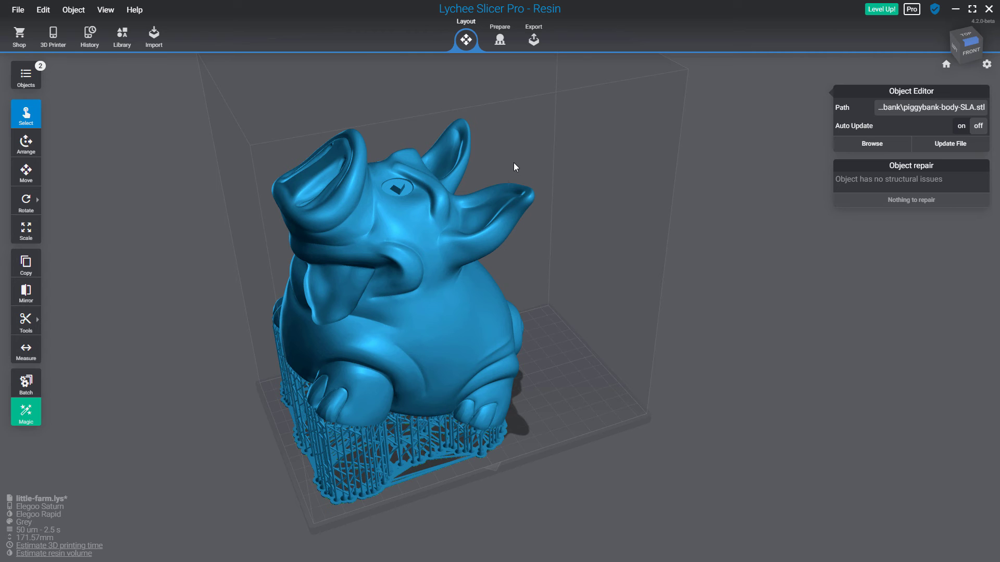
Start a Planar Cut on the piggy bank body
{"action": "left_click", "coordinate": [42, 334]}
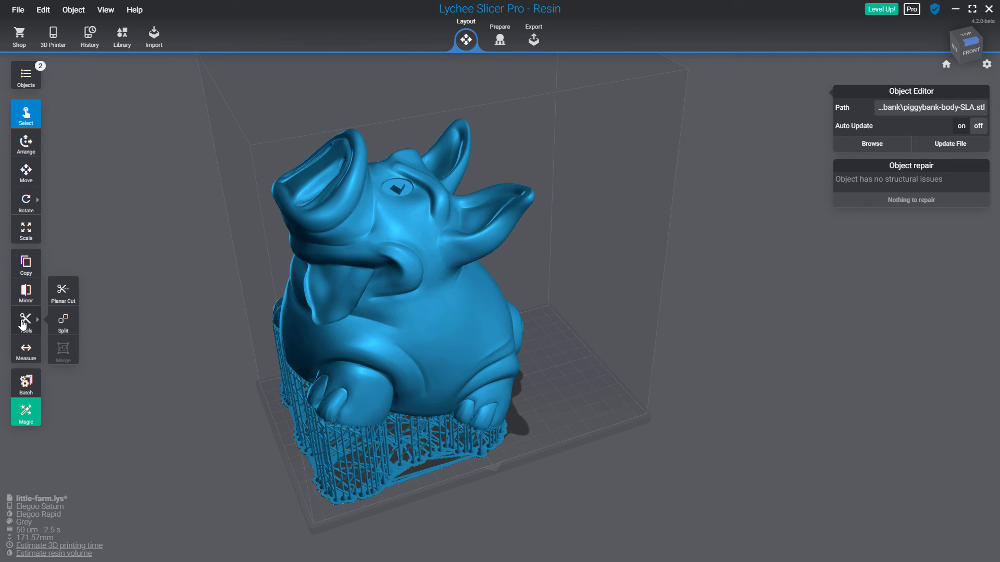
{"action": "left_click", "coordinate": [63, 294]}
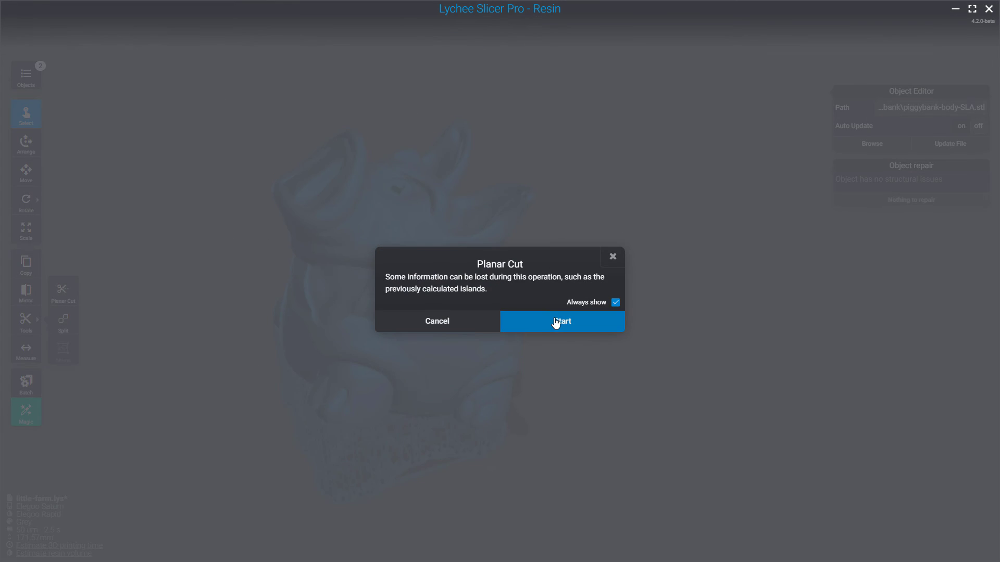
{"action": "left_click", "coordinate": [551, 319]}
Position the cutting plane across the piggy bank's head just below the ears
{"action": "left_click_drag", "start_coordinate": [396, 134], "coordinate": [414, 109]}
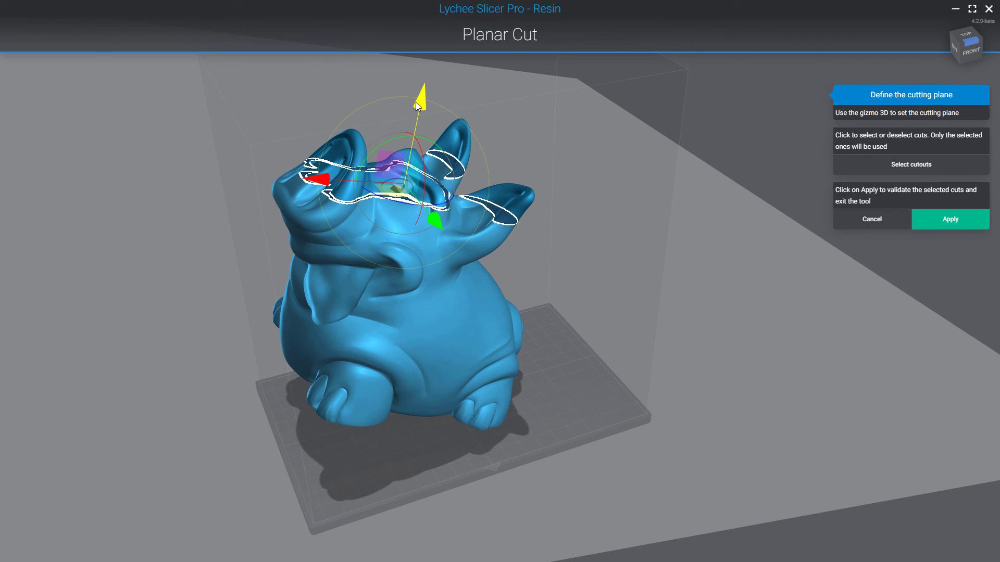
{"action": "right_click_drag", "start_coordinate": [605, 118], "coordinate": [455, 259]}
{"action": "scroll", "coordinate": [455, 261], "scroll_direction": "up", "scroll_amount": 3}
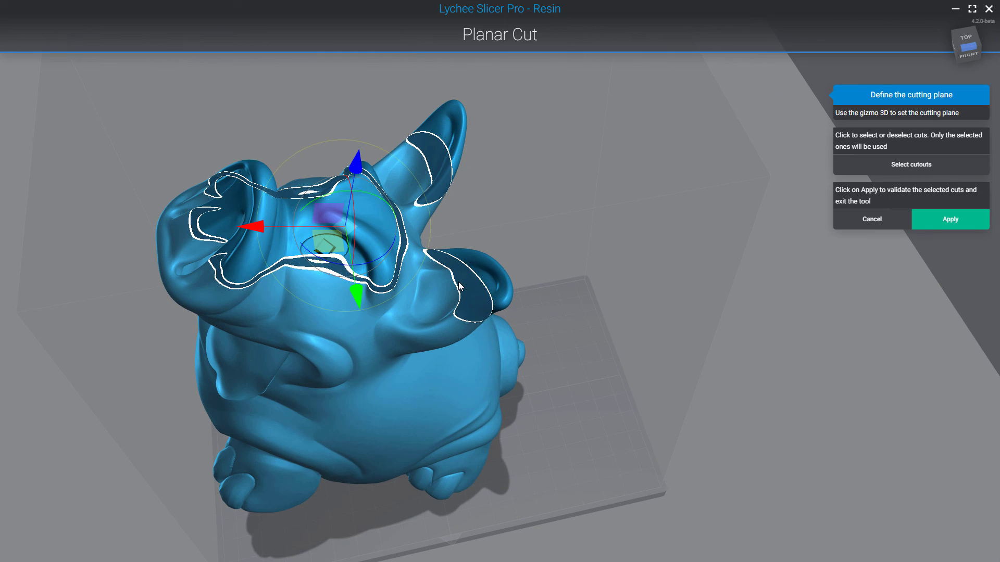
{"action": "mouse_move", "coordinate": [347, 165]}
{"action": "left_mouse_down"}
{"action": "mouse_move", "coordinate": [356, 163]}
{"action": "mouse_move", "coordinate": [355, 177]}
{"action": "left_mouse_up"}
{"action": "scroll", "coordinate": [560, 223], "scroll_direction": "up", "scroll_amount": 2}
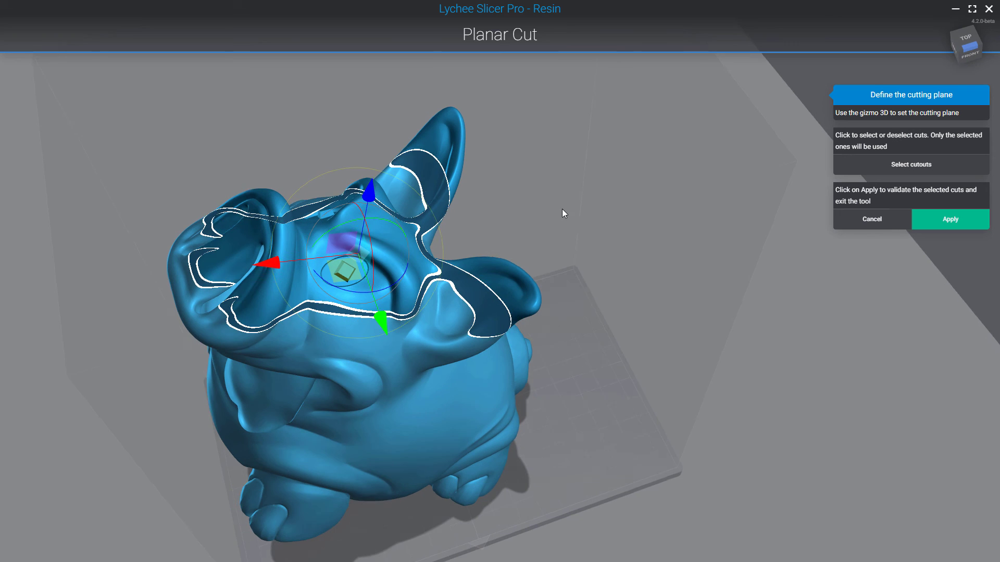
Choose cut borders, toggling the small C-shaped snout border on and off
{"action": "left_click", "coordinate": [875, 166]}
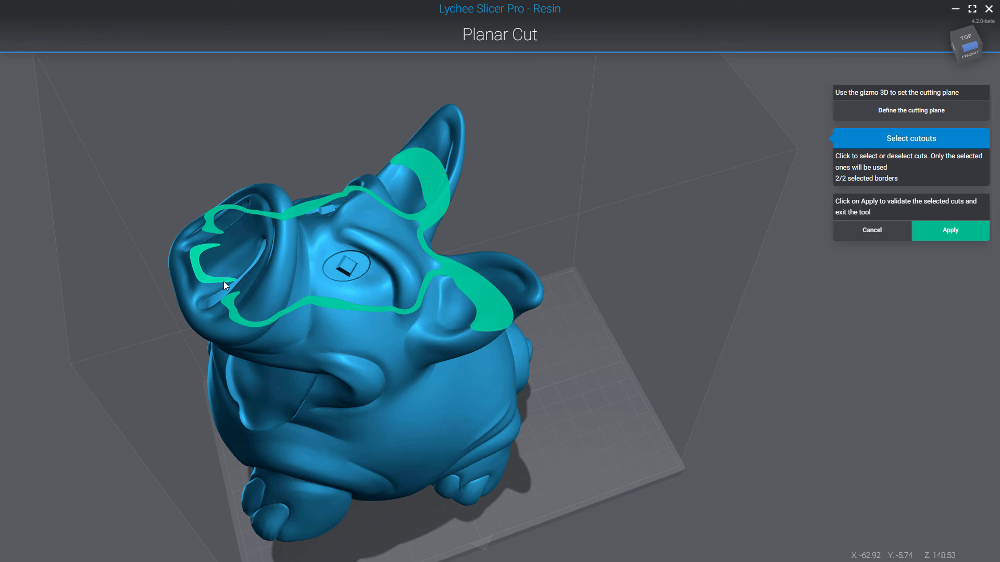
{"action": "left_click", "coordinate": [201, 277]}
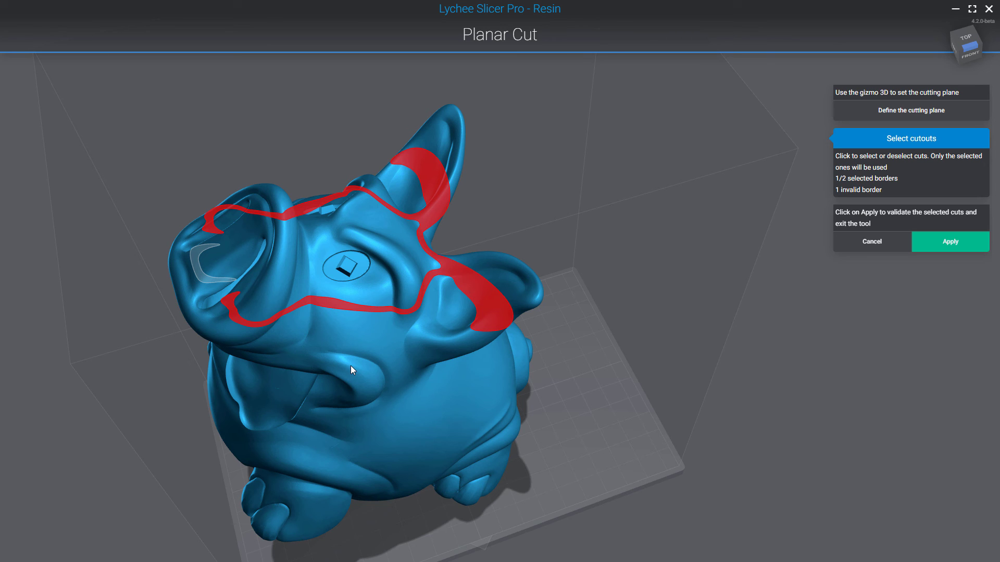
{"action": "left_click", "coordinate": [210, 274]}
{"action": "left_click", "coordinate": [230, 310]}
{"action": "left_click", "coordinate": [207, 279]}
{"action": "left_click", "coordinate": [207, 280]}
{"action": "left_click", "coordinate": [221, 232]}
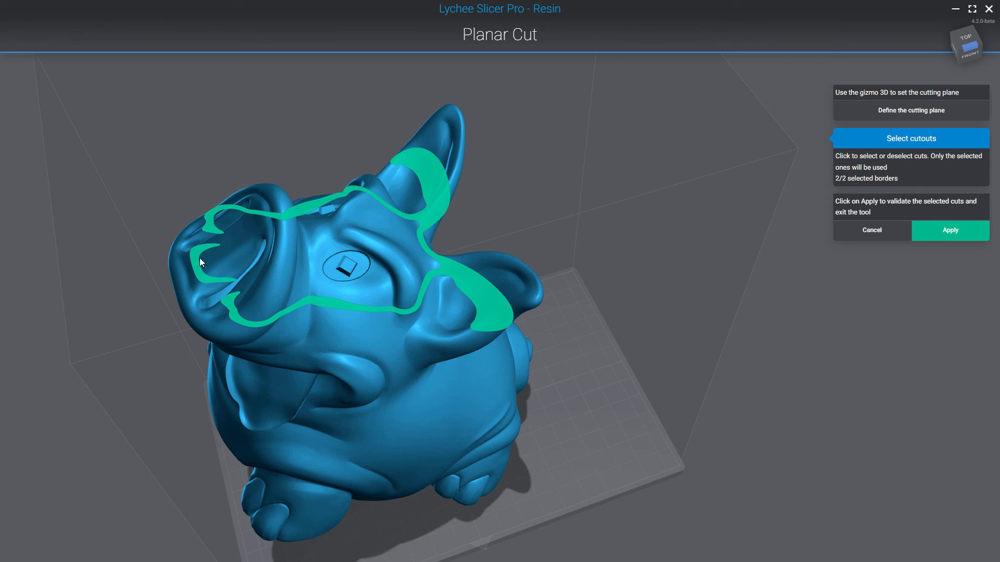
{"action": "left_click", "coordinate": [194, 256]}
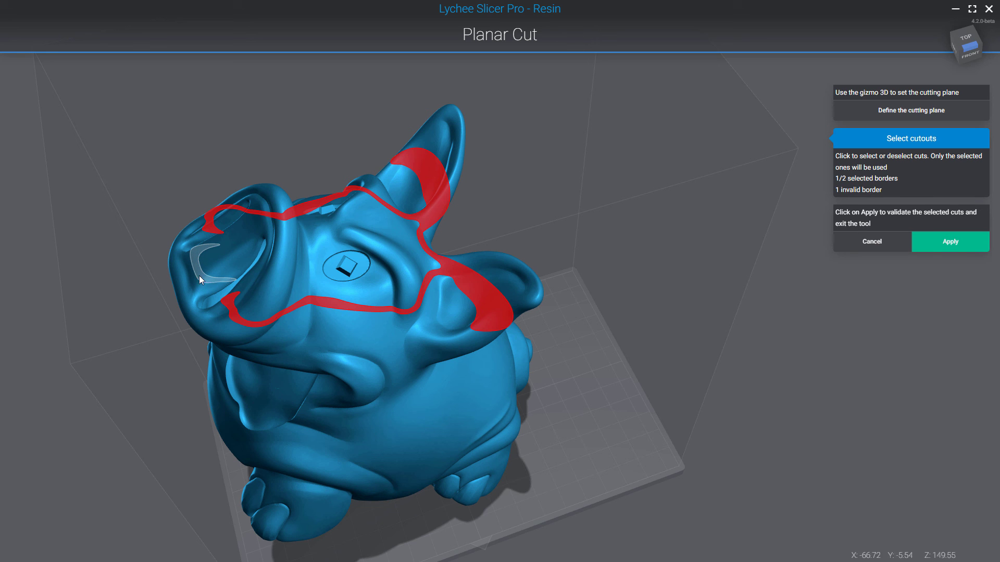
Reselect the small border so both 2/2 borders are used, then apply the cut
{"action": "right_click_drag", "start_coordinate": [255, 271], "coordinate": [257, 312]}
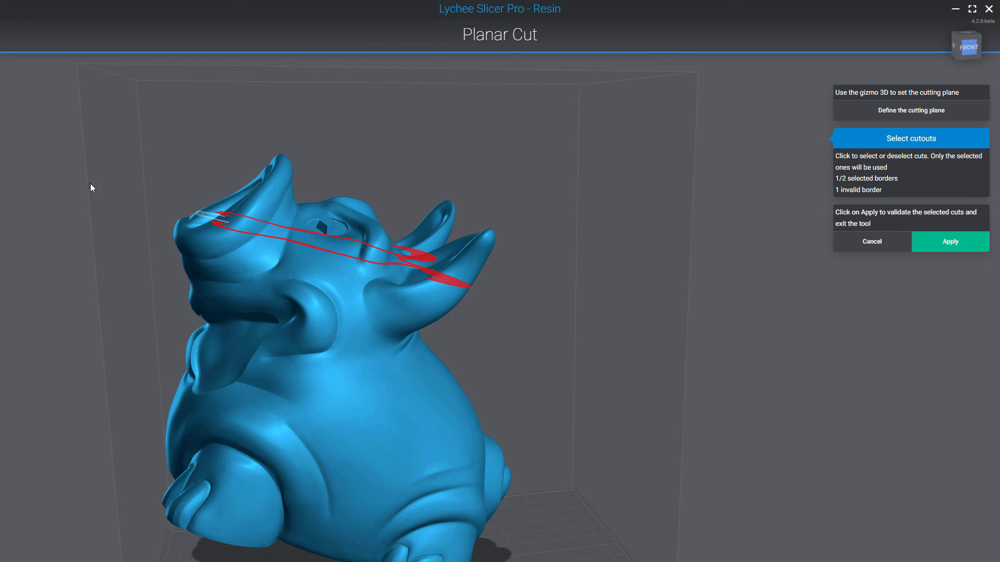
{"action": "right_click_drag", "start_coordinate": [255, 221], "coordinate": [217, 278]}
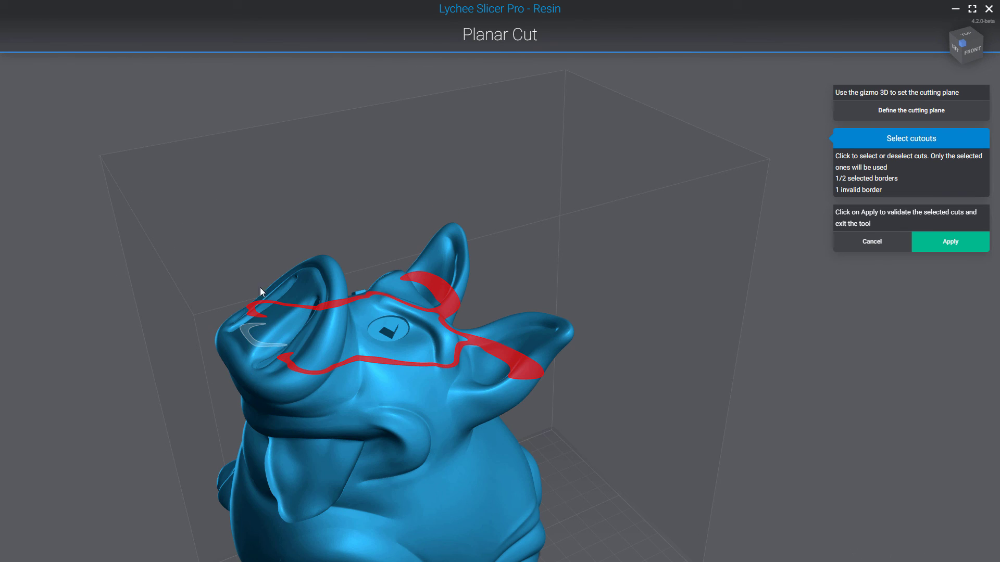
{"action": "left_click", "coordinate": [245, 333]}
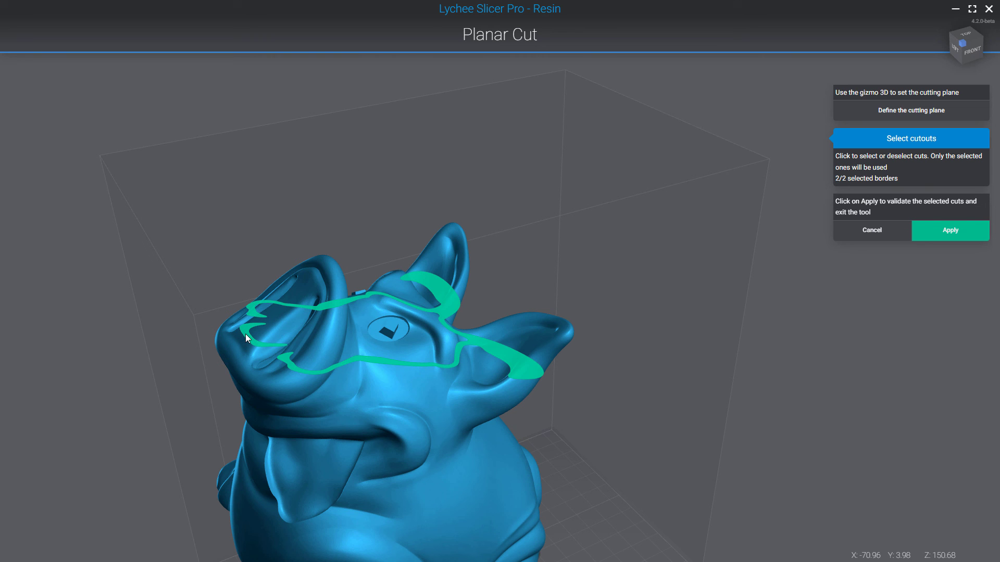
{"action": "right_click_drag", "start_coordinate": [246, 336], "coordinate": [178, 198]}
{"action": "right_click_drag", "start_coordinate": [487, 240], "coordinate": [599, 207]}
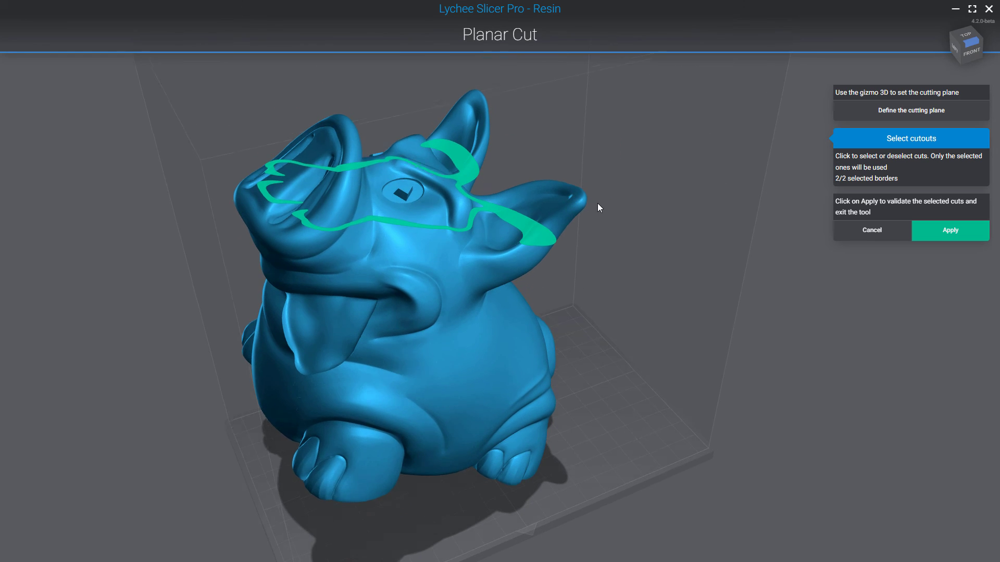
{"action": "left_click", "coordinate": [960, 236]}
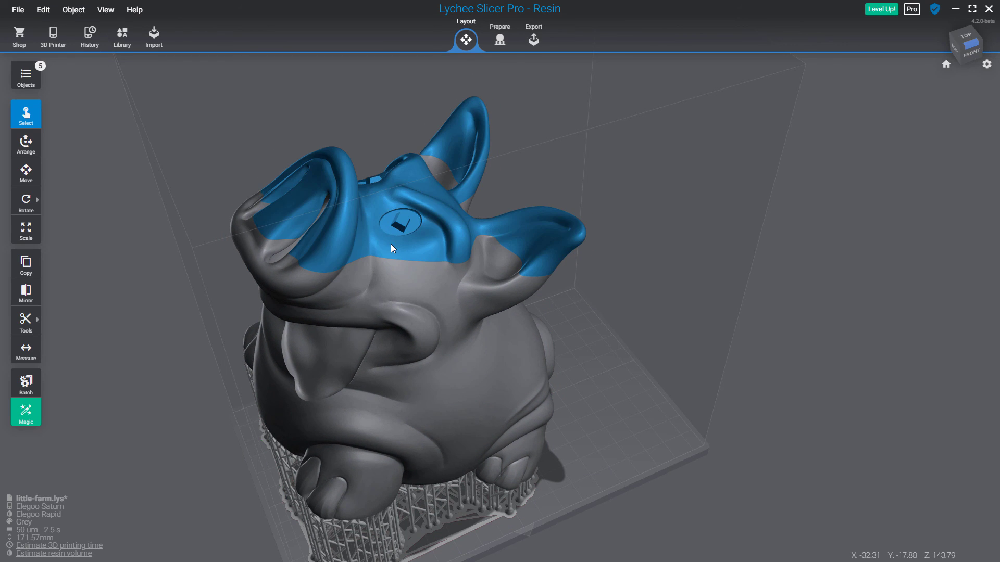
Lift the piggy bank's cut-off top piece to Z 140.45 with Move
{"action": "left_click", "coordinate": [391, 244]}
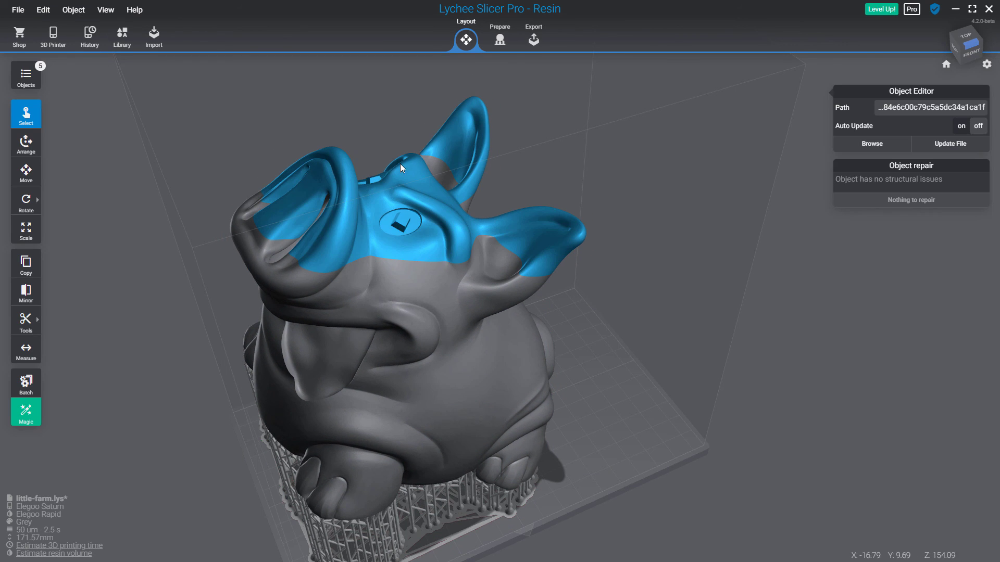
{"action": "left_click", "coordinate": [26, 172]}
{"action": "left_click_drag", "start_coordinate": [404, 147], "coordinate": [401, 105]}
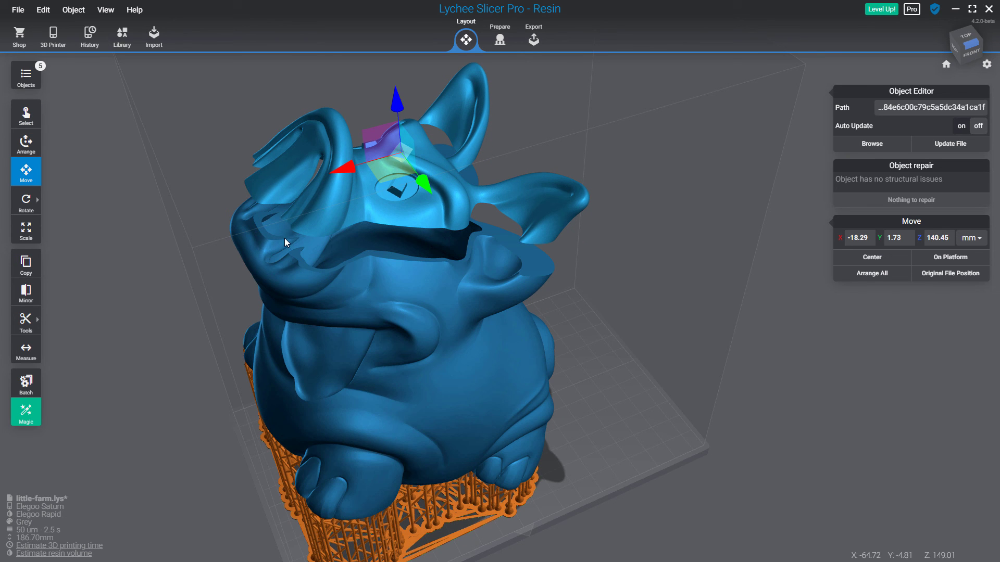
{"action": "right_click_drag", "start_coordinate": [322, 273], "coordinate": [332, 267]}
{"action": "scroll", "coordinate": [332, 267], "scroll_direction": "down", "scroll_amount": 2}
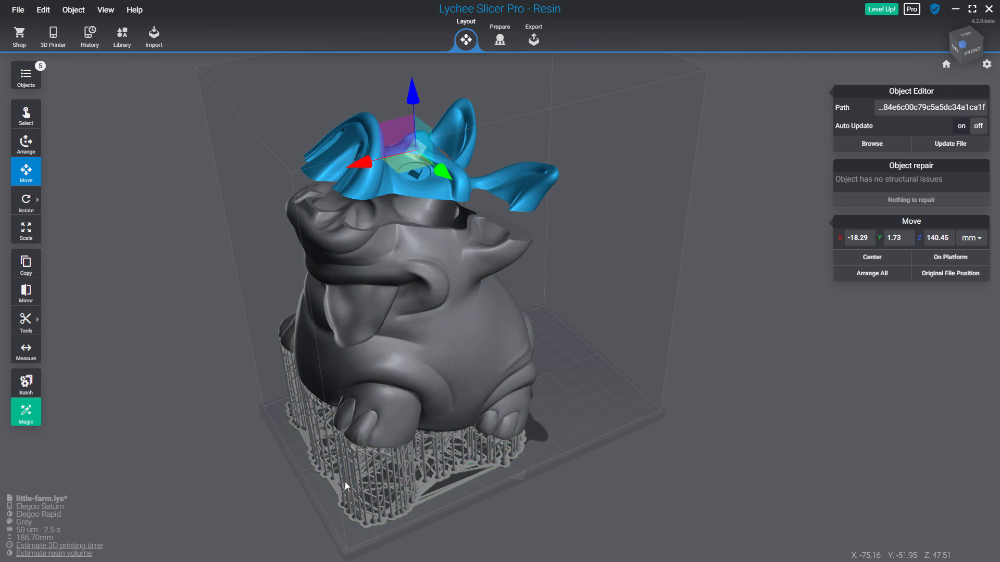
Select the lower body, then reselect the raised top piece
{"action": "left_click", "coordinate": [456, 390]}
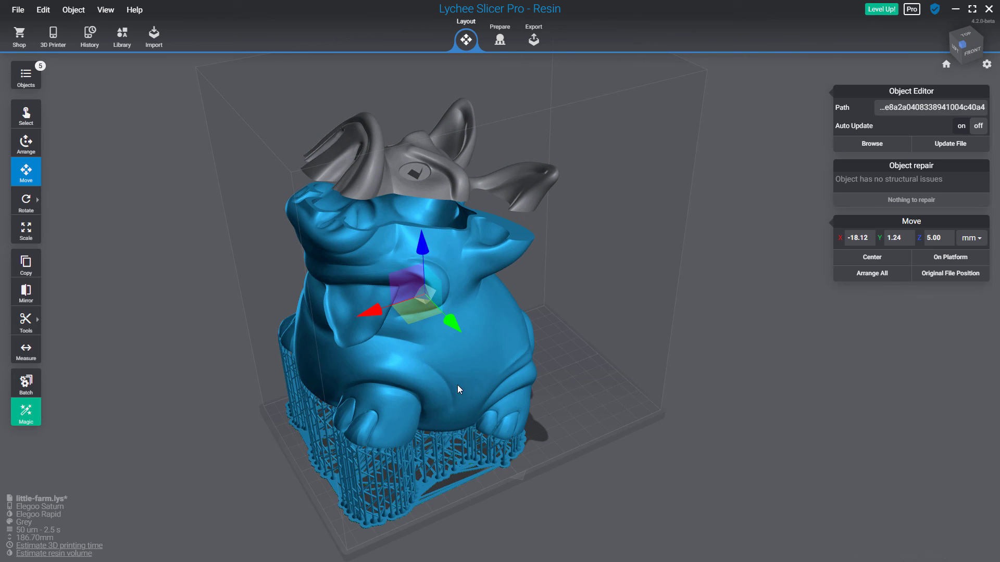
{"action": "left_click", "coordinate": [440, 443]}
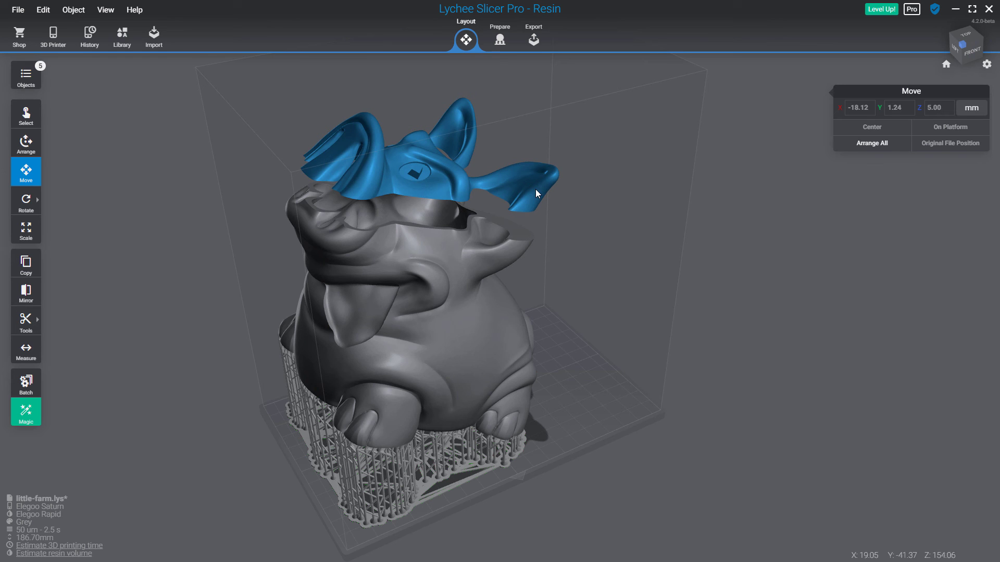
{"action": "left_click", "coordinate": [468, 142]}
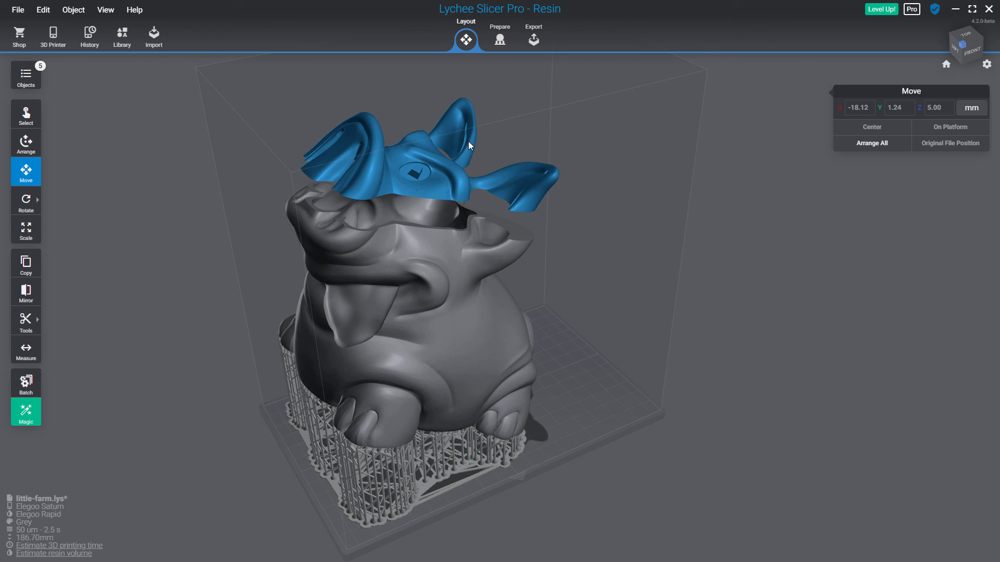